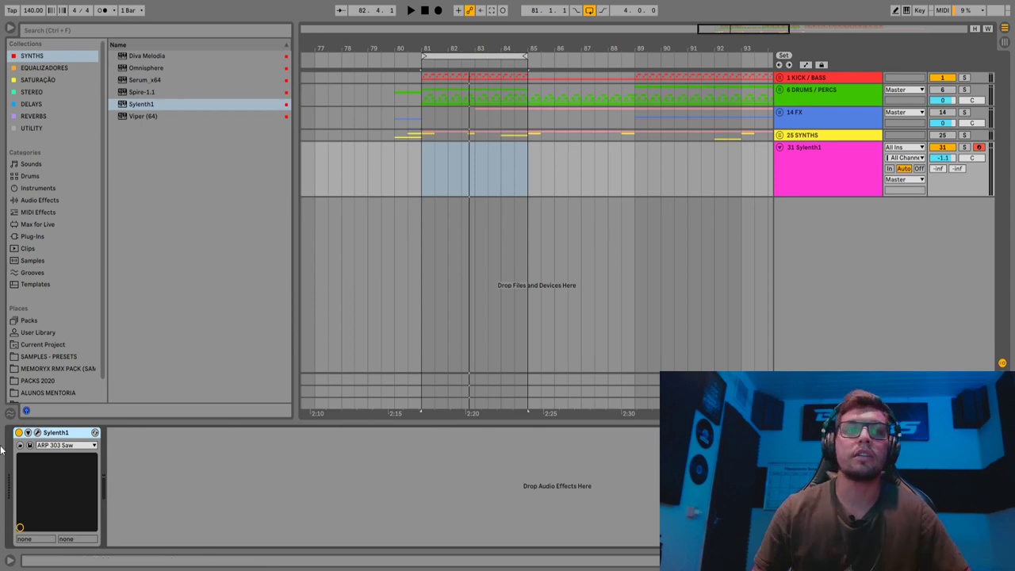
Step: Reset the Sylenth1 synth on track 31 to its Init preset
{"action": "left_click", "coordinate": [37, 433]}
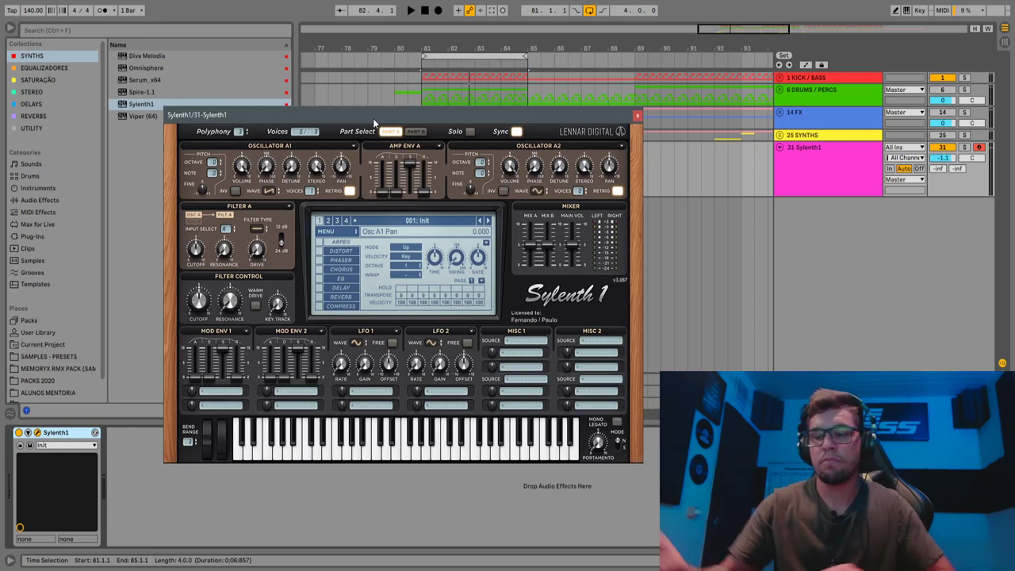
{"action": "left_click", "coordinate": [638, 115]}
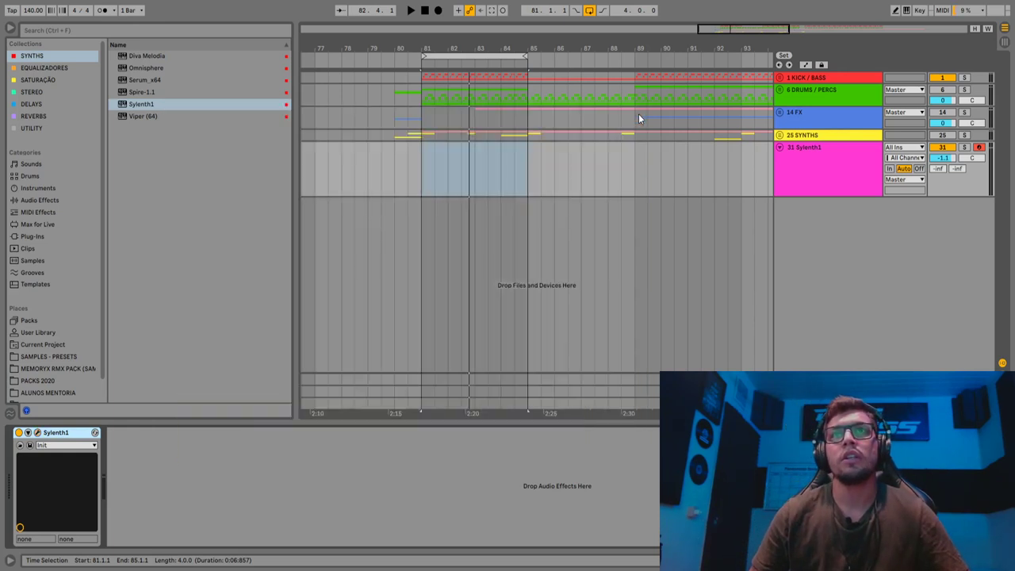
Step: Solo the KICK / BASS group and listen to the looped section from bar 81 to bar 85
{"action": "left_click", "coordinate": [965, 77]}
{"action": "left_click", "coordinate": [478, 57]}
{"action": "key", "text": "space"}
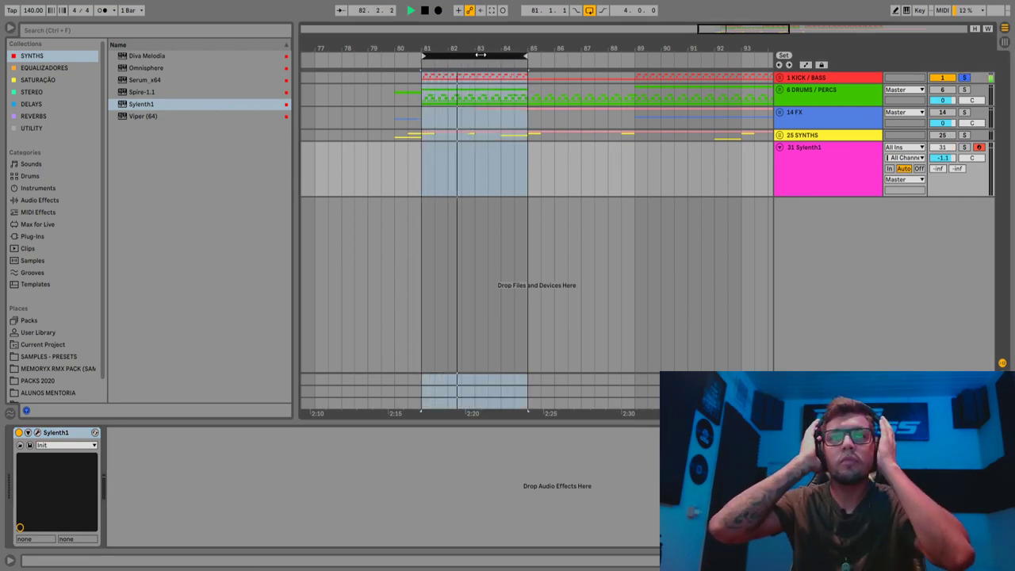
{"action": "key", "text": "space"}
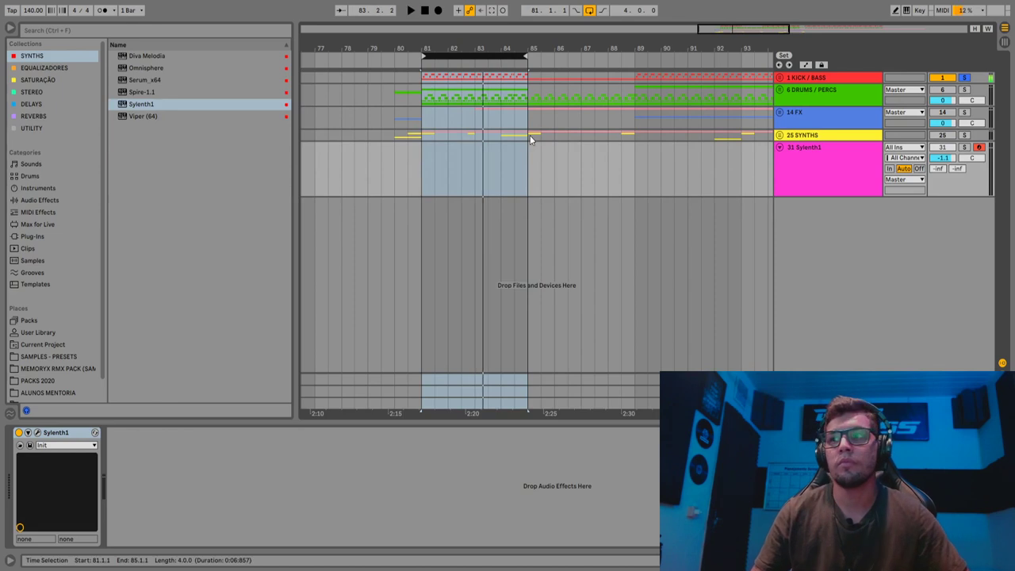
Step: Insert an empty one-bar MIDI clip at bar 81 on the Sylenth1 track
{"action": "key", "text": "z"}
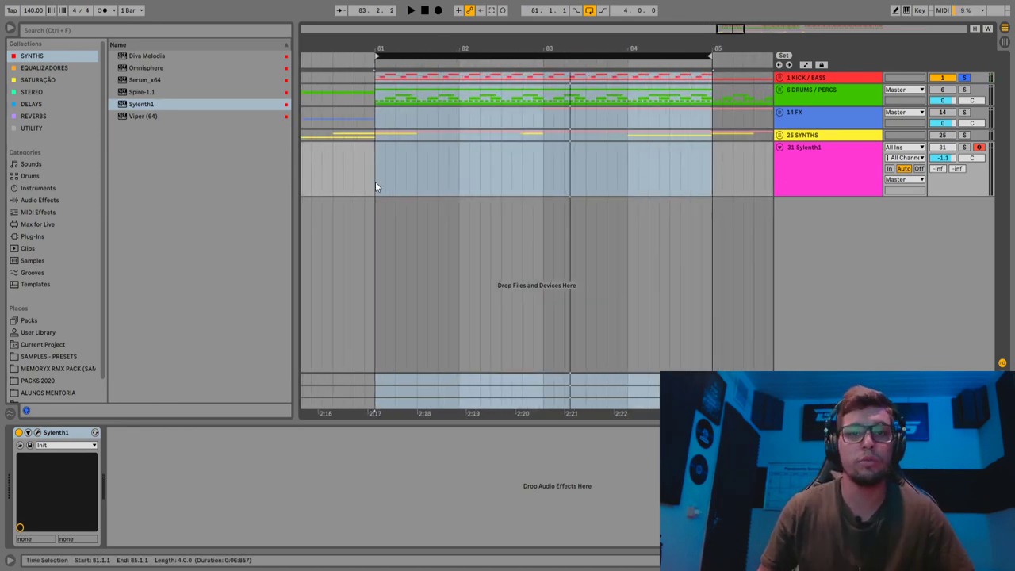
{"action": "left_click_drag", "start_coordinate": [378, 184], "coordinate": [460, 185]}
{"action": "key", "text": "space"}
{"action": "key", "text": "space"}
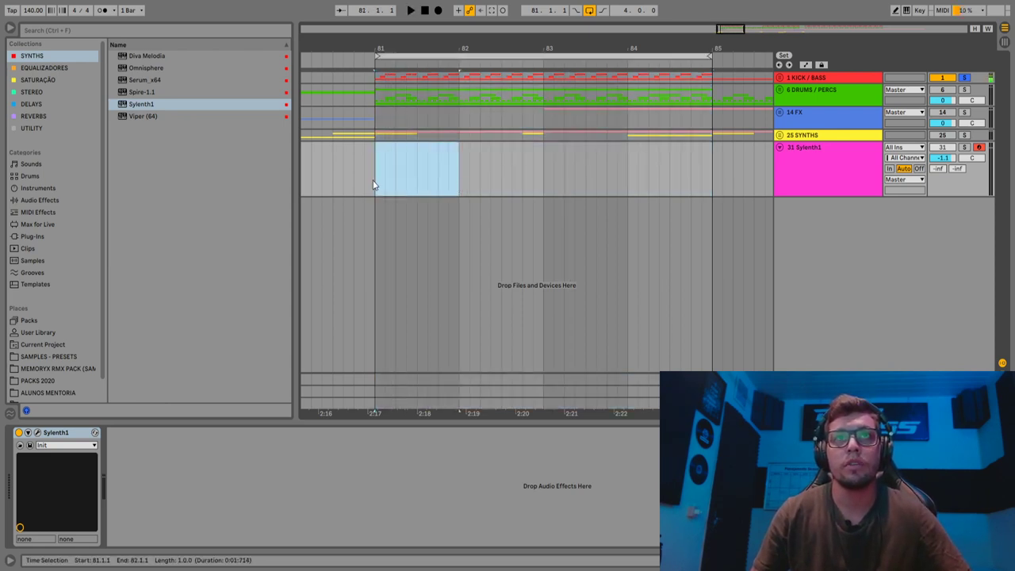
{"action": "key", "text": "ctrl+shift+m"}
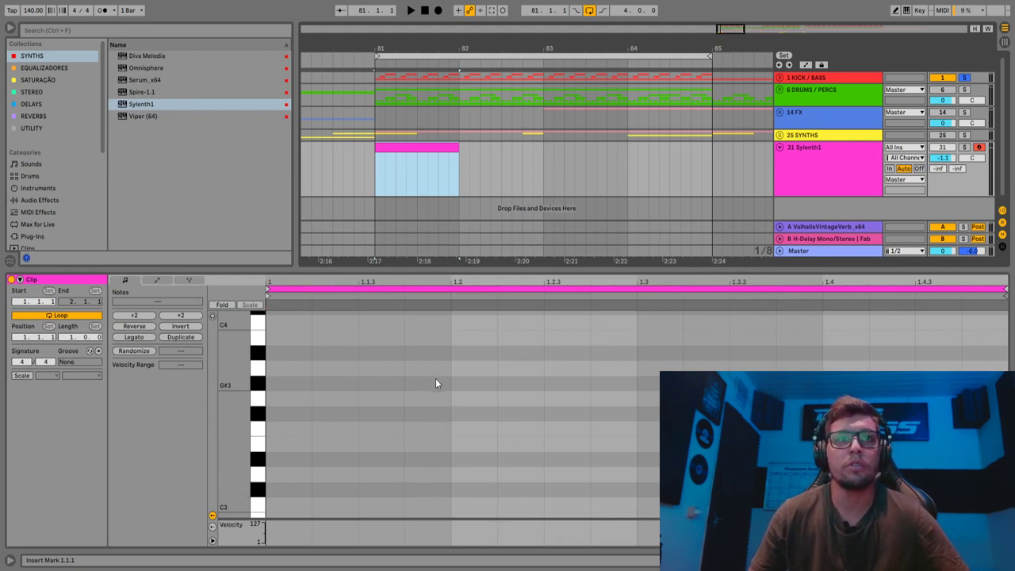
Step: Add a short A#3 note on beat 1.2 of the clip and duplicate it to beat 1.4
{"action": "double_click", "coordinate": [437, 357]}
{"action": "left_click_drag", "start_coordinate": [436, 357], "coordinate": [495, 357]}
{"action": "key", "text": "space"}
{"action": "left_click_drag", "start_coordinate": [620, 327], "coordinate": [270, 373]}
{"action": "key", "text": "ctrl+d"}
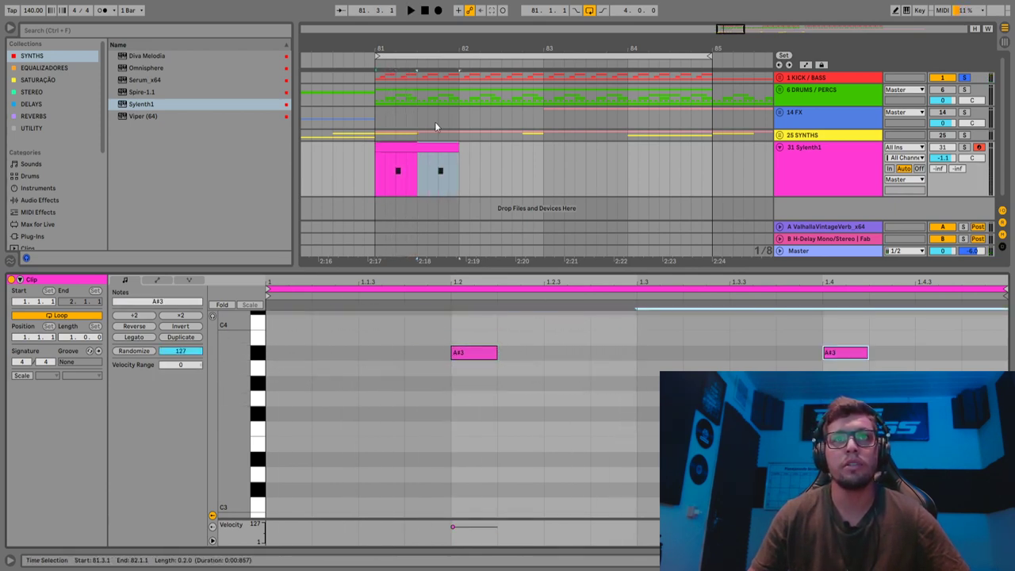
Step: Duplicate the one-bar Sylenth1 clip three times so the pattern fills bars 81 to 85
{"action": "left_click", "coordinate": [423, 148]}
{"action": "key", "text": "ctrl+d"}
{"action": "key", "text": "ctrl+d"}
{"action": "key", "text": "ctrl+d"}
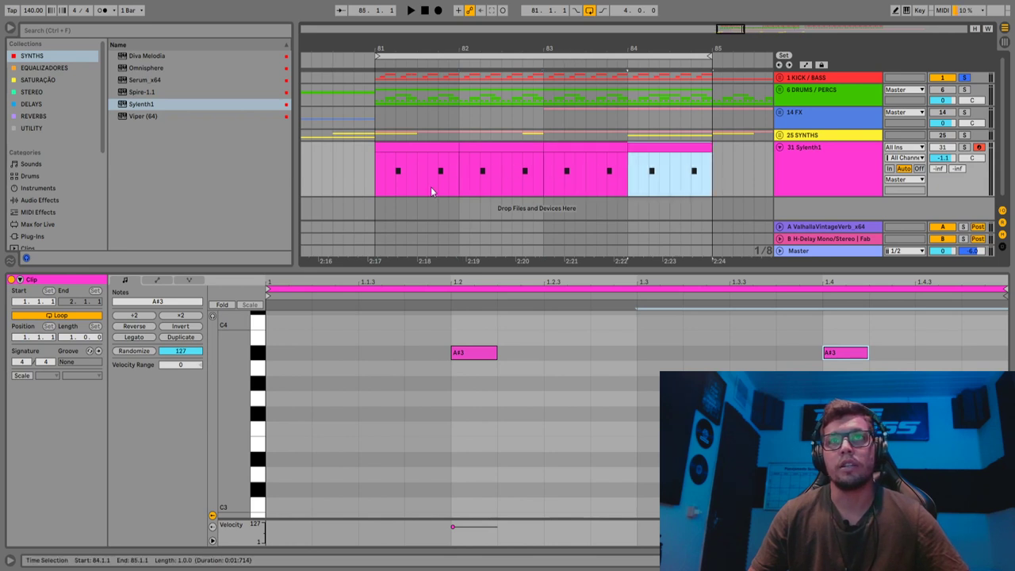
Step: Solo the Sylenth1 track instead of the KICK / BASS group and listen to the note pattern
{"action": "left_click", "coordinate": [408, 147]}
{"action": "key", "text": "space"}
{"action": "key", "text": "space"}
{"action": "left_click", "coordinate": [964, 146]}
{"action": "key", "text": "space"}
{"action": "key", "text": "space"}
{"action": "double_click", "coordinate": [835, 172]}
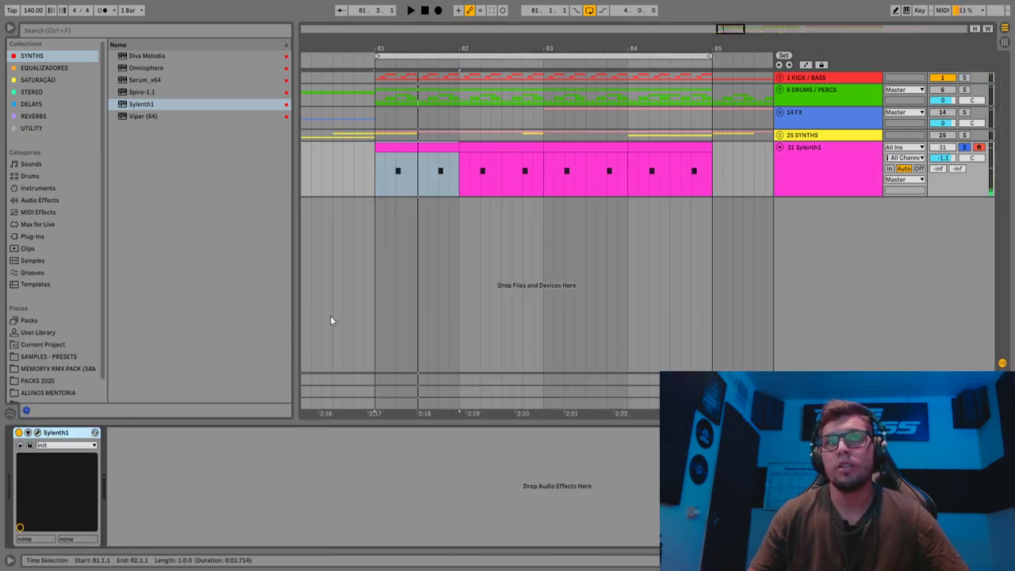
{"action": "left_click", "coordinate": [37, 433]}
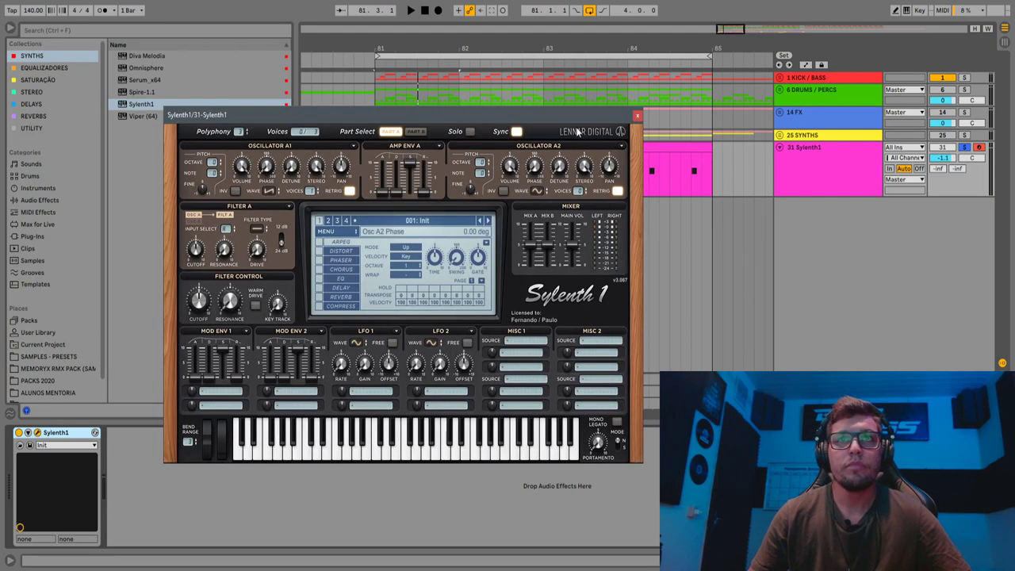
{"action": "left_click", "coordinate": [637, 117]}
Step: Consolidate the Sylenth1 clips from bar 81 to bar 85 into a single four-bar clip and show its notes
{"action": "left_click_drag", "start_coordinate": [713, 150], "coordinate": [364, 190]}
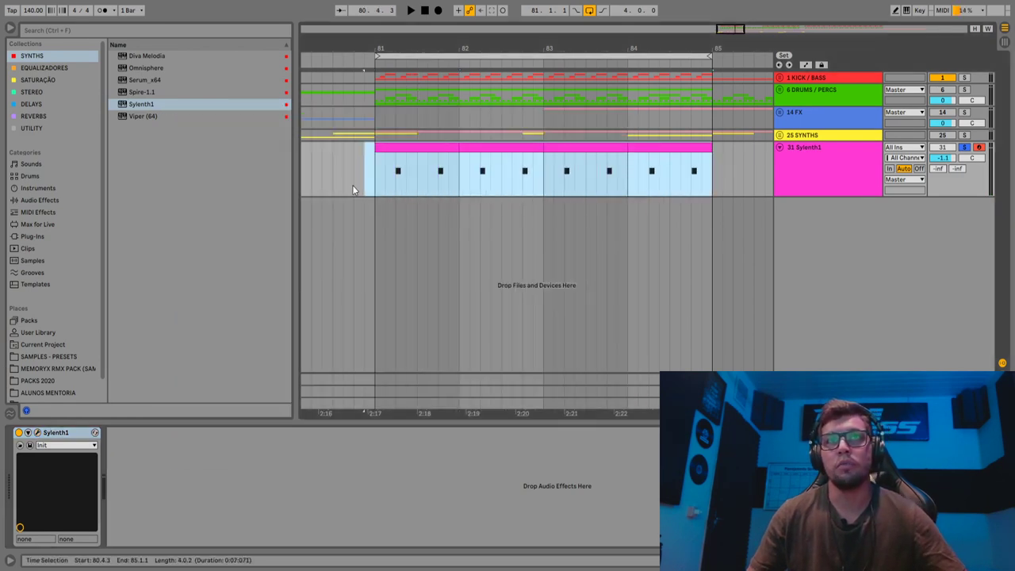
{"action": "double_click", "coordinate": [461, 150]}
{"action": "left_click", "coordinate": [517, 355]}
{"action": "key", "text": "ctrl+a"}
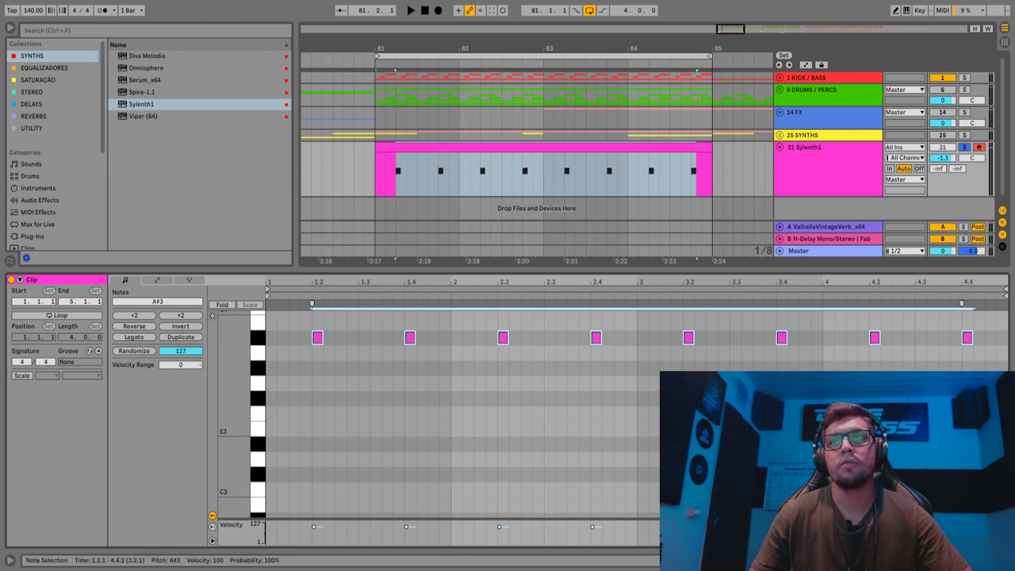
{"action": "left_click", "coordinate": [758, 396]}
Step: Set oscillator A1's waveform to Sine in Sylenth1 and listen to the pattern
{"action": "double_click", "coordinate": [846, 166]}
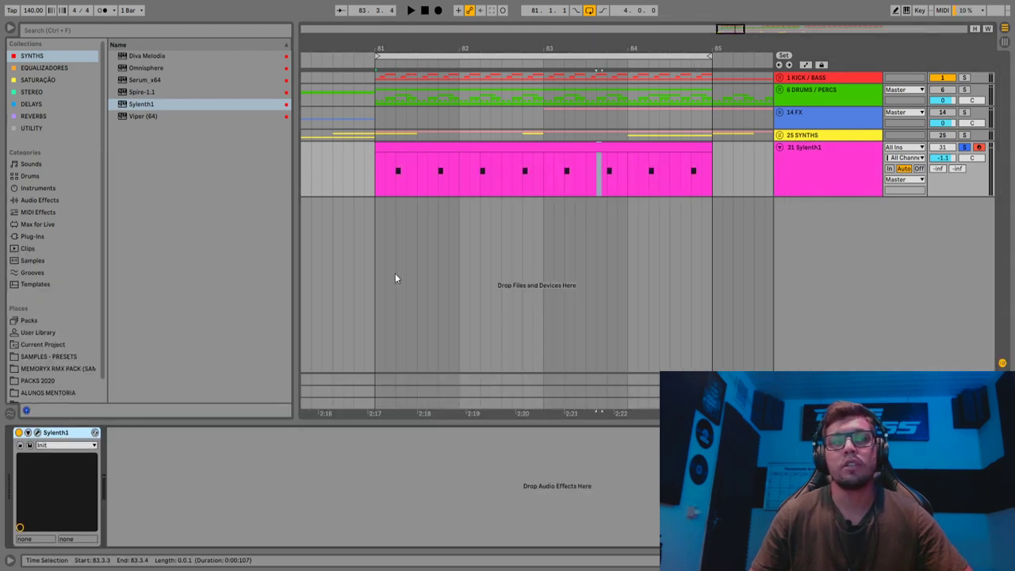
{"action": "left_click", "coordinate": [38, 434]}
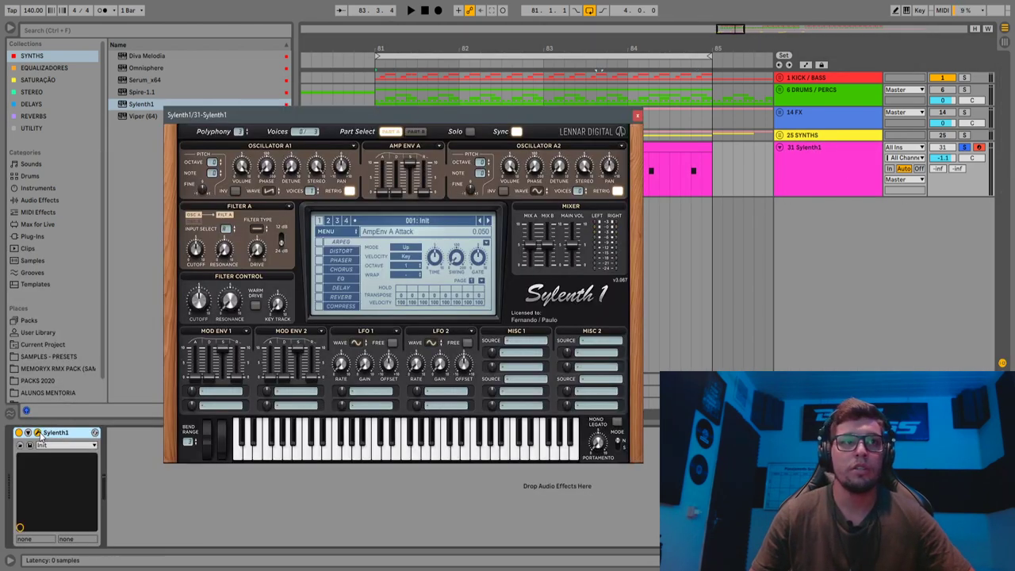
{"action": "left_click_drag", "start_coordinate": [409, 121], "coordinate": [378, 63]}
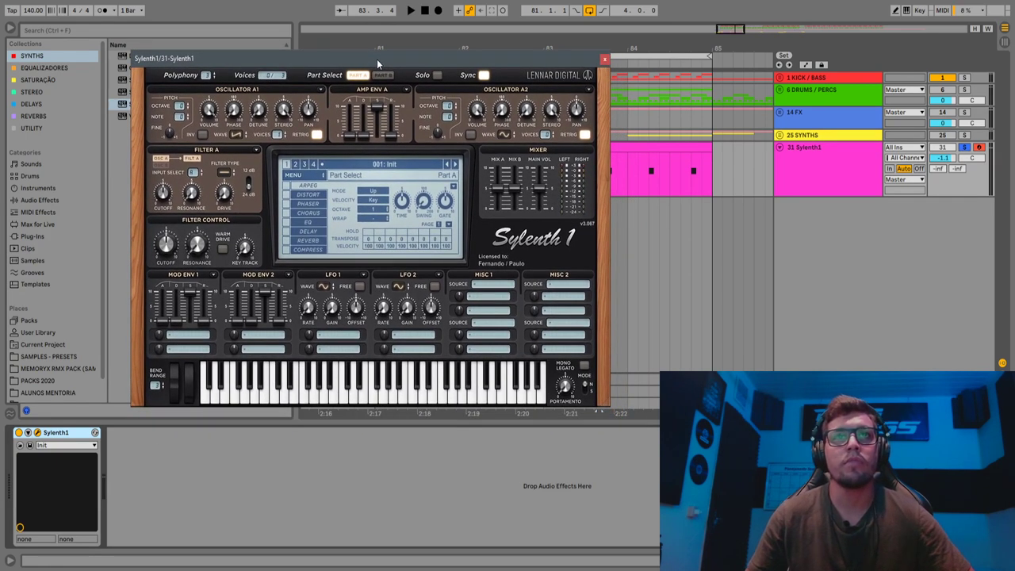
{"action": "left_click", "coordinate": [235, 135]}
{"action": "left_click", "coordinate": [249, 146]}
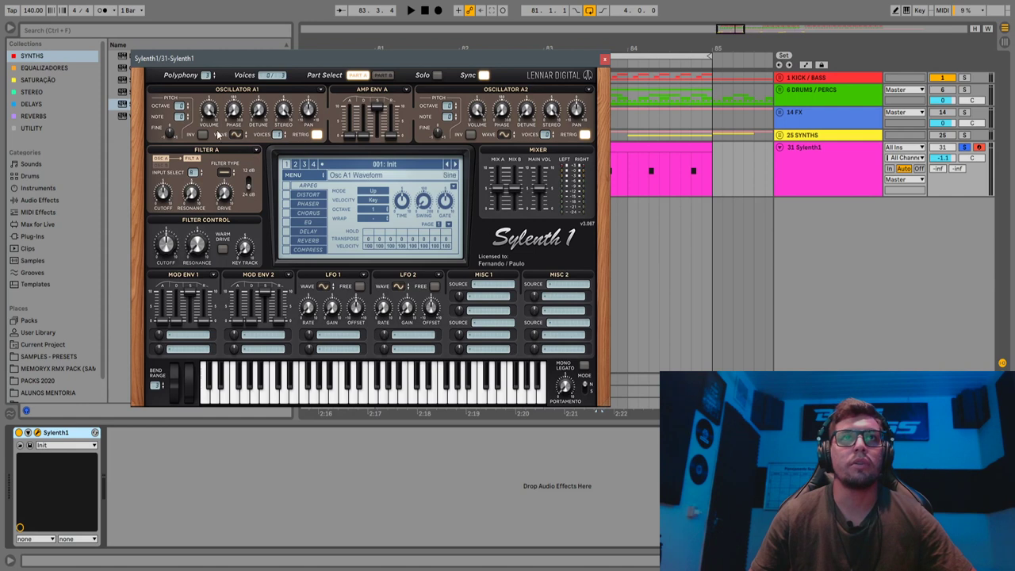
{"action": "key", "text": "space"}
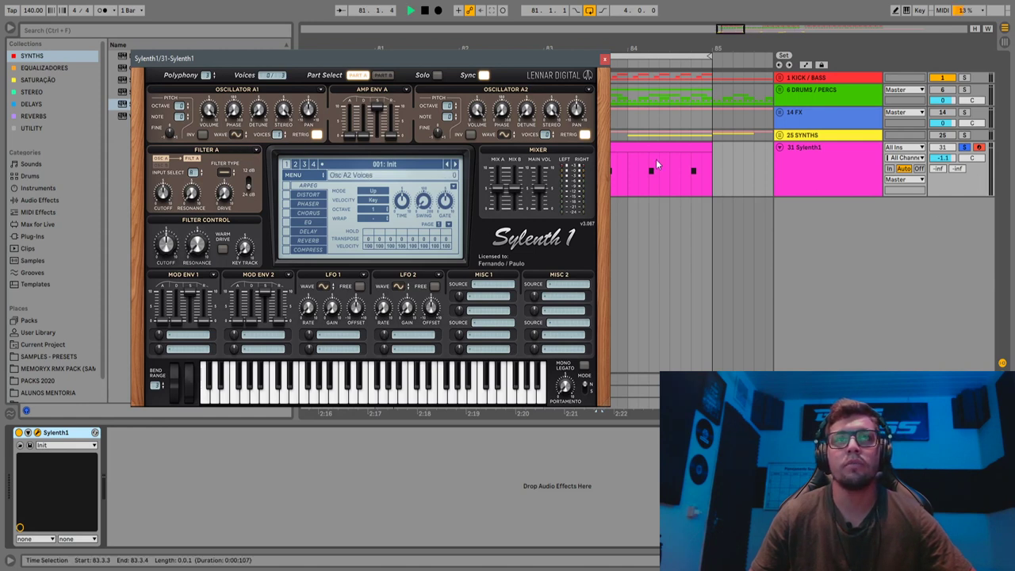
{"action": "key", "text": "space"}
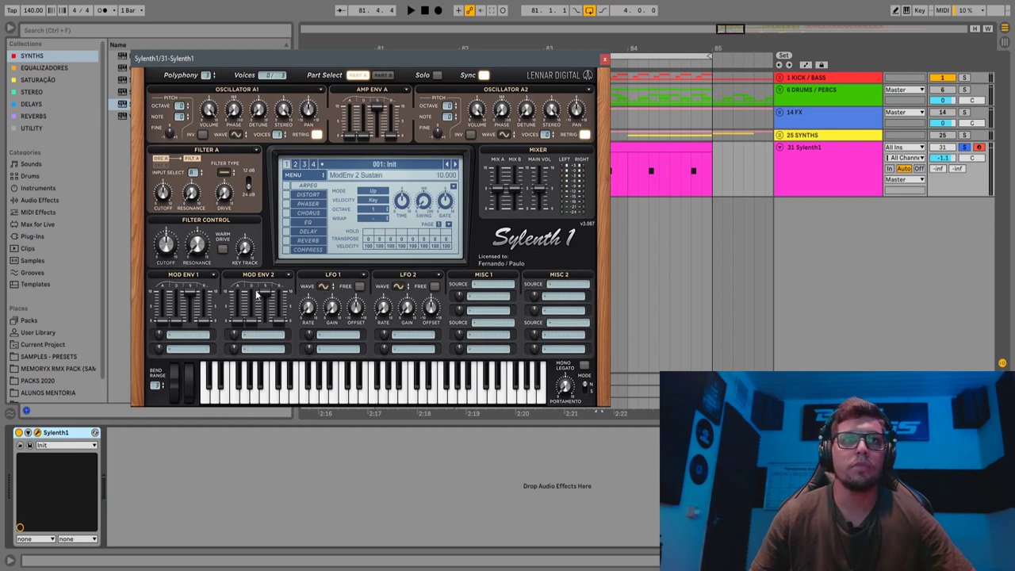
Step: Route Mod Env 2 to Pitch A and B with a raised amount, setting its sustain to 0 and its decay to about 1.5
{"action": "left_click_drag", "start_coordinate": [267, 296], "coordinate": [267, 327]}
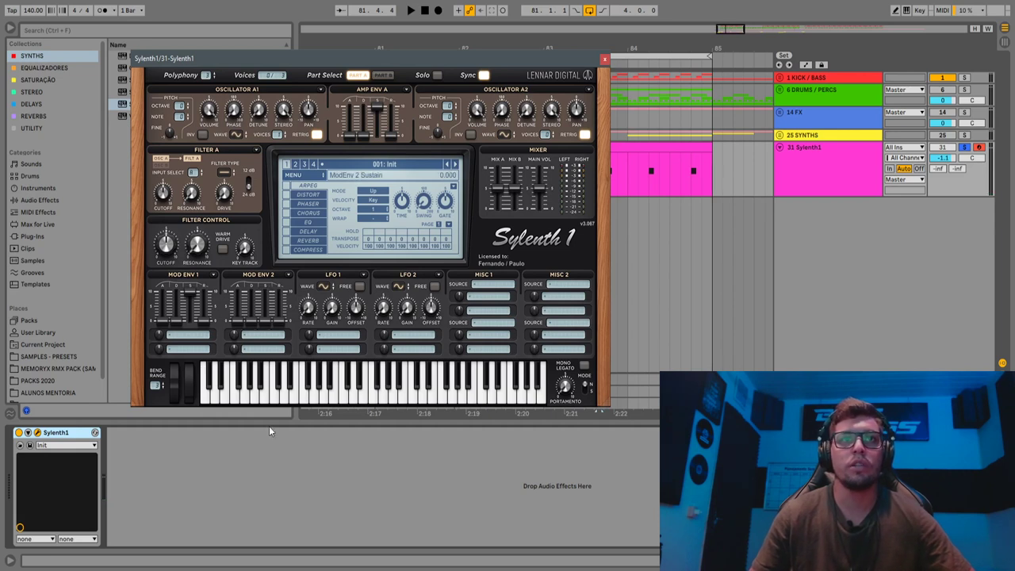
{"action": "left_click", "coordinate": [252, 335]}
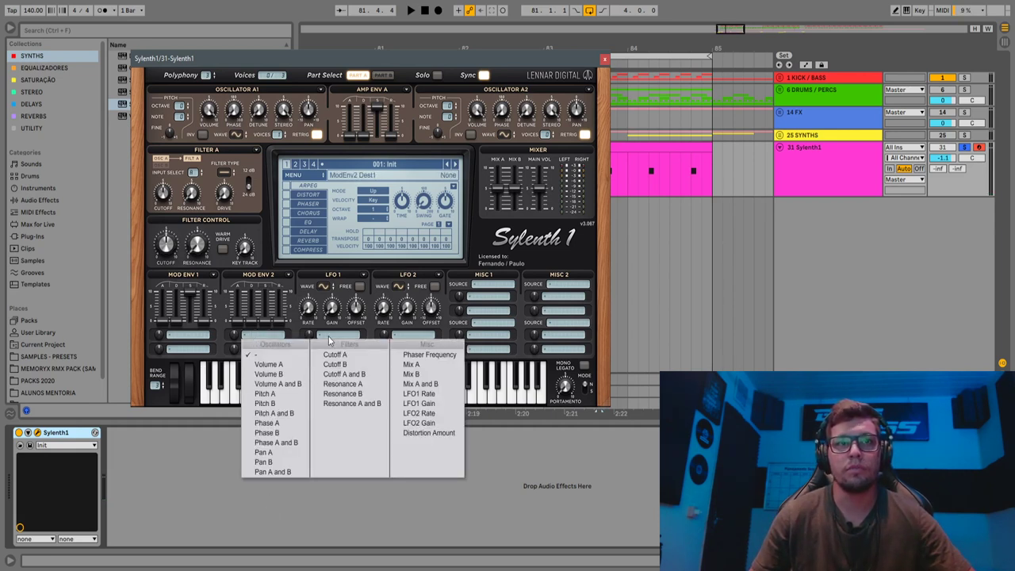
{"action": "left_click", "coordinate": [299, 414]}
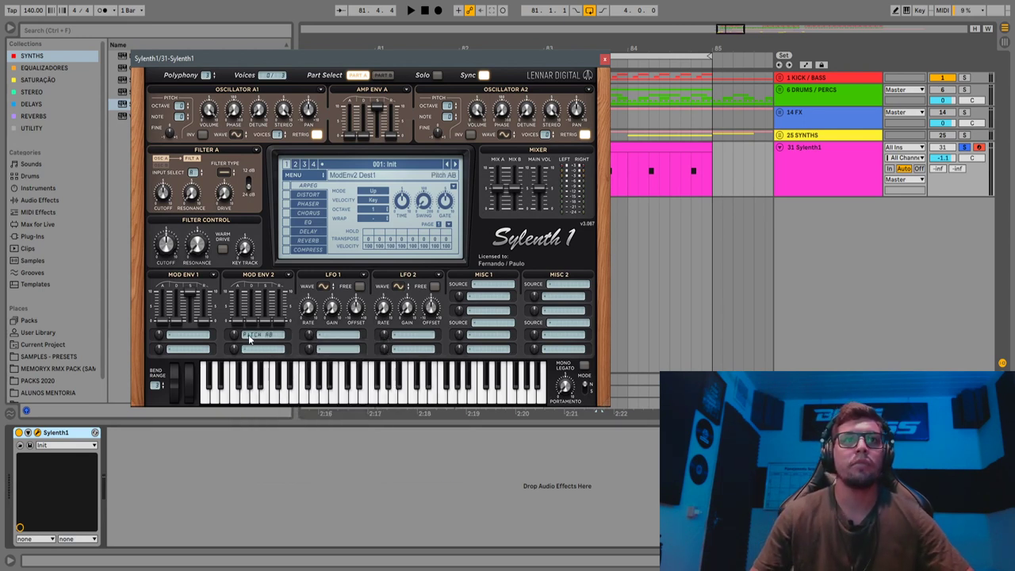
{"action": "left_click_drag", "start_coordinate": [236, 337], "coordinate": [250, 171]}
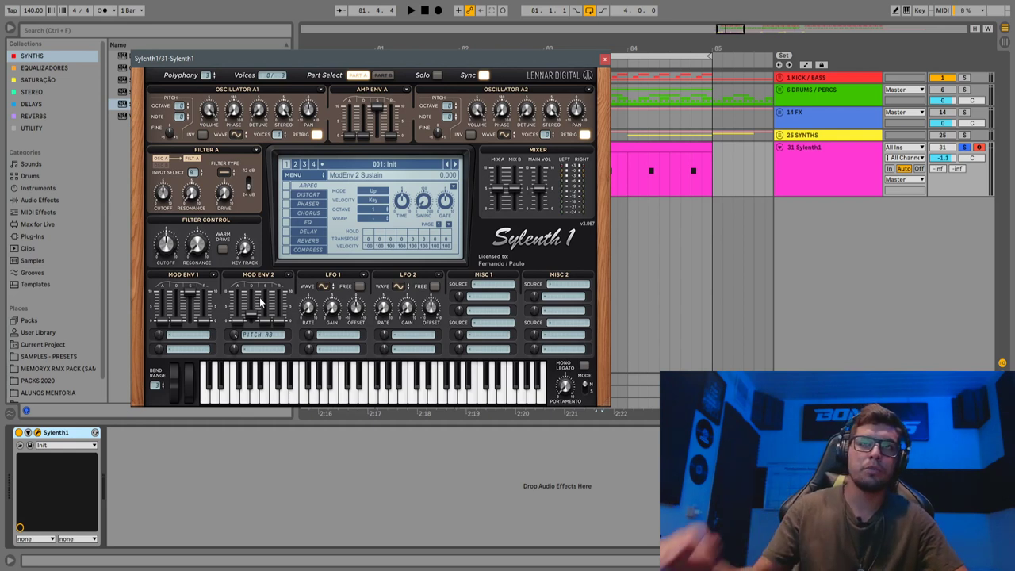
{"action": "key", "text": "space"}
{"action": "key", "text": "space"}
{"action": "key", "text": "space"}
{"action": "left_click_drag", "start_coordinate": [254, 327], "coordinate": [253, 335]}
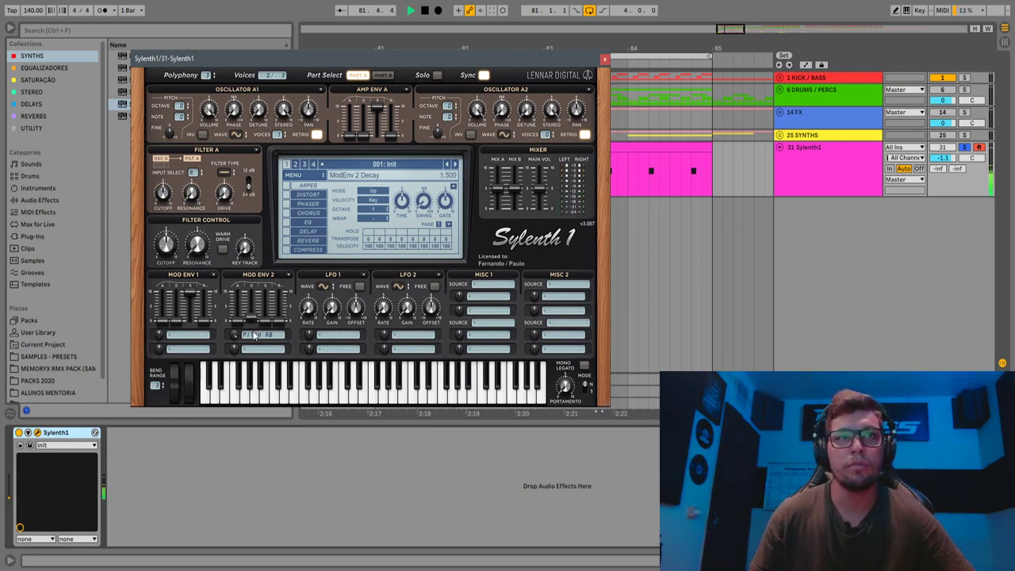
{"action": "key", "text": "space"}
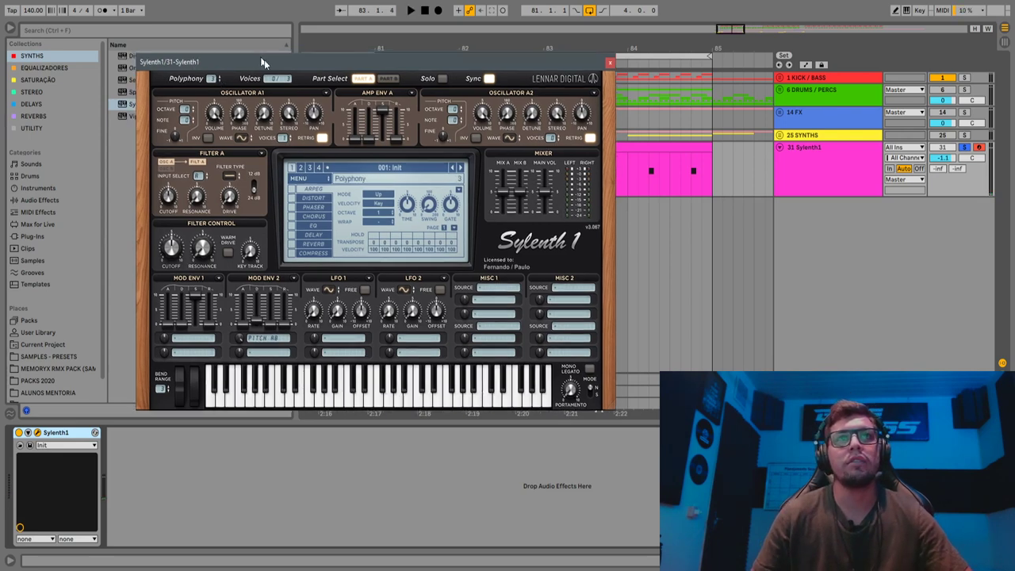
Step: Transpose all notes in the four-bar Sylenth1 clip down to A#0
{"action": "left_click_drag", "start_coordinate": [264, 59], "coordinate": [468, 353]}
{"action": "left_click_drag", "start_coordinate": [715, 149], "coordinate": [376, 159]}
{"action": "double_click", "coordinate": [389, 150]}
{"action": "left_click", "coordinate": [491, 340]}
{"action": "key", "text": "ctrl+a"}
{"action": "key", "text": "shift+Down"}
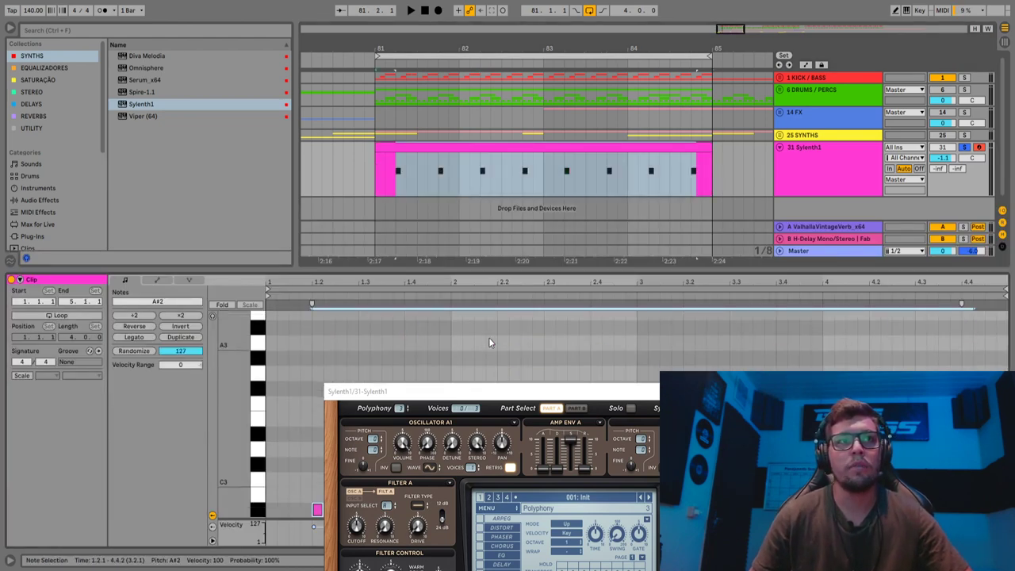
{"action": "left_click", "coordinate": [507, 148]}
Step: Fine-tune Mod Env 2's decay by ear while the pattern plays, trying about 1.96 and 1.86
{"action": "key", "text": "space"}
{"action": "left_click_drag", "start_coordinate": [634, 392], "coordinate": [536, 79]}
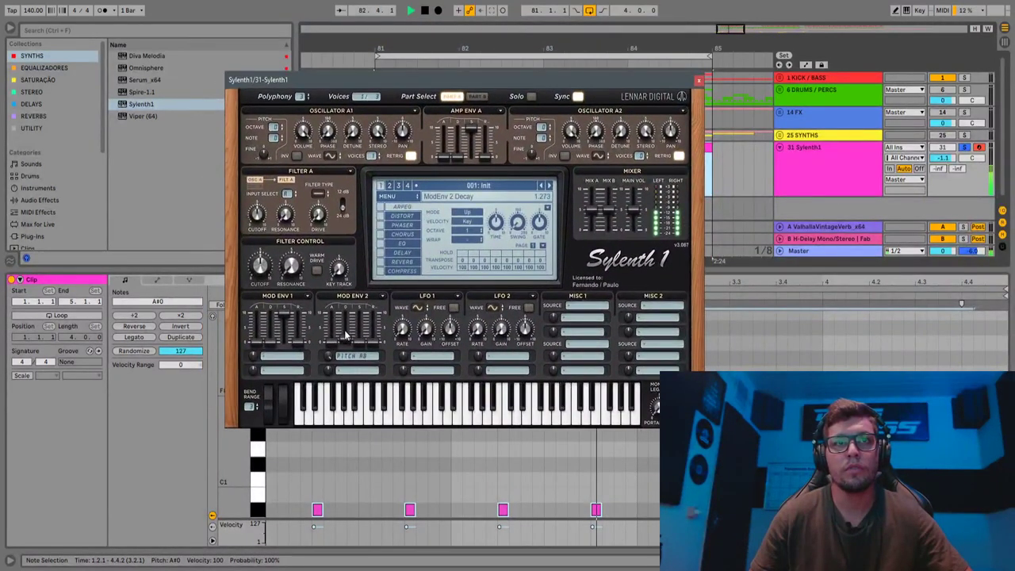
{"action": "left_click_drag", "start_coordinate": [348, 341], "coordinate": [351, 336]}
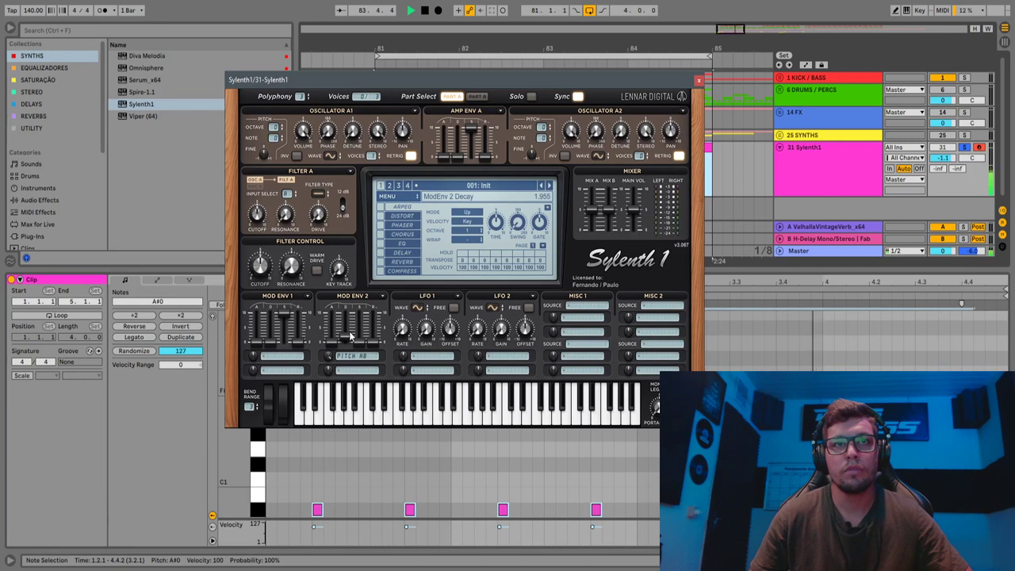
{"action": "left_click_drag", "start_coordinate": [350, 333], "coordinate": [351, 334]}
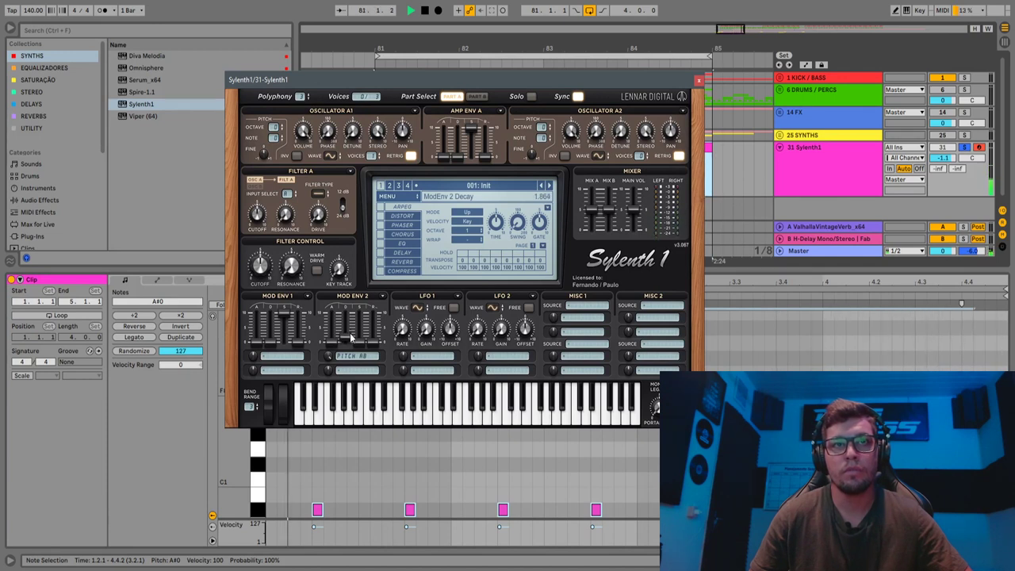
{"action": "left_click_drag", "start_coordinate": [352, 337], "coordinate": [344, 340]}
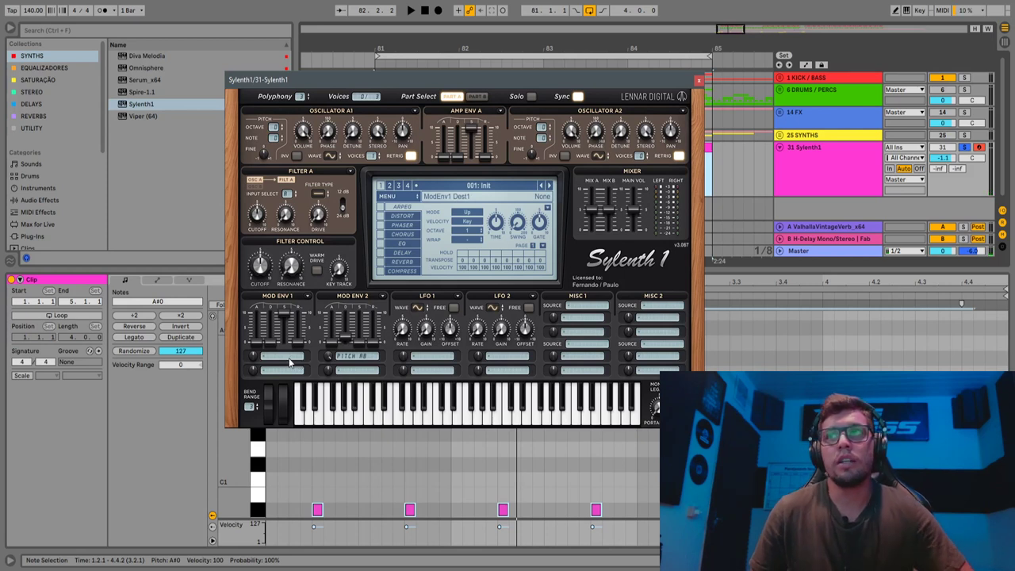
{"action": "key", "text": "space"}
{"action": "left_click_drag", "start_coordinate": [345, 338], "coordinate": [345, 334]}
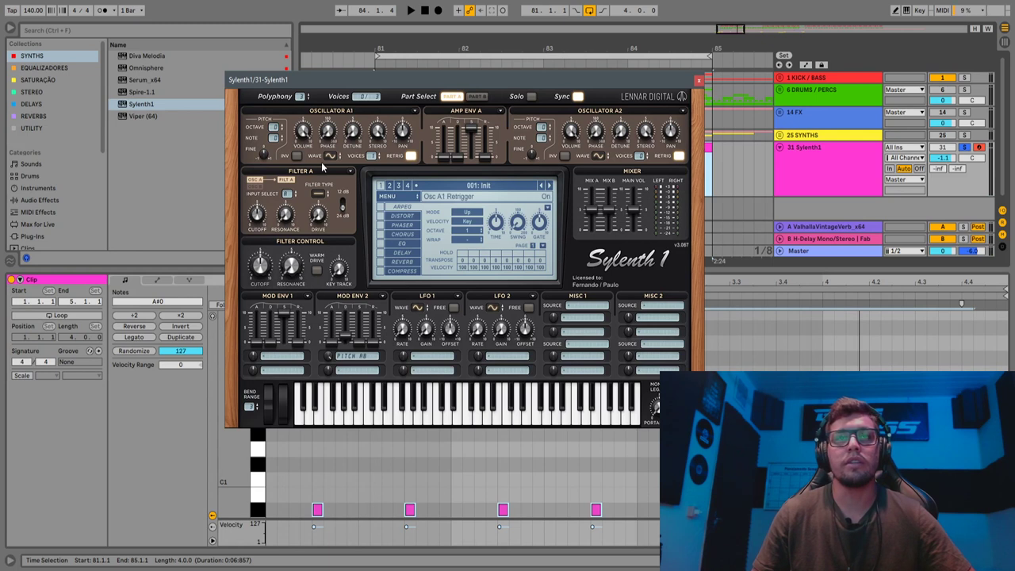
Step: Enable Sylenth1's Distort effect with the OverDrive type and adjust its amount while the pattern plays
{"action": "left_click", "coordinate": [844, 164]}
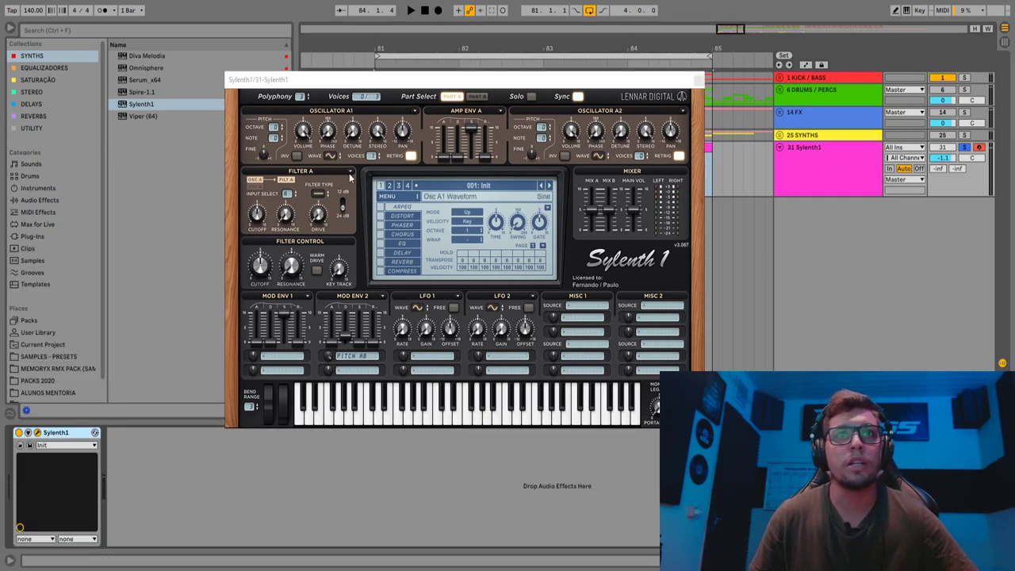
{"action": "left_click", "coordinate": [402, 219]}
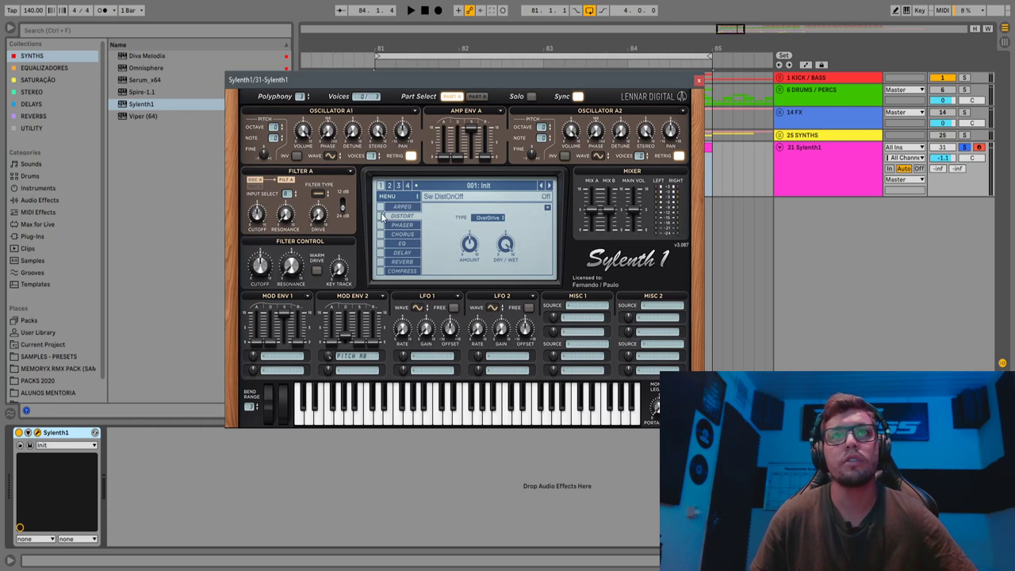
{"action": "left_click", "coordinate": [382, 216]}
{"action": "key", "text": "space"}
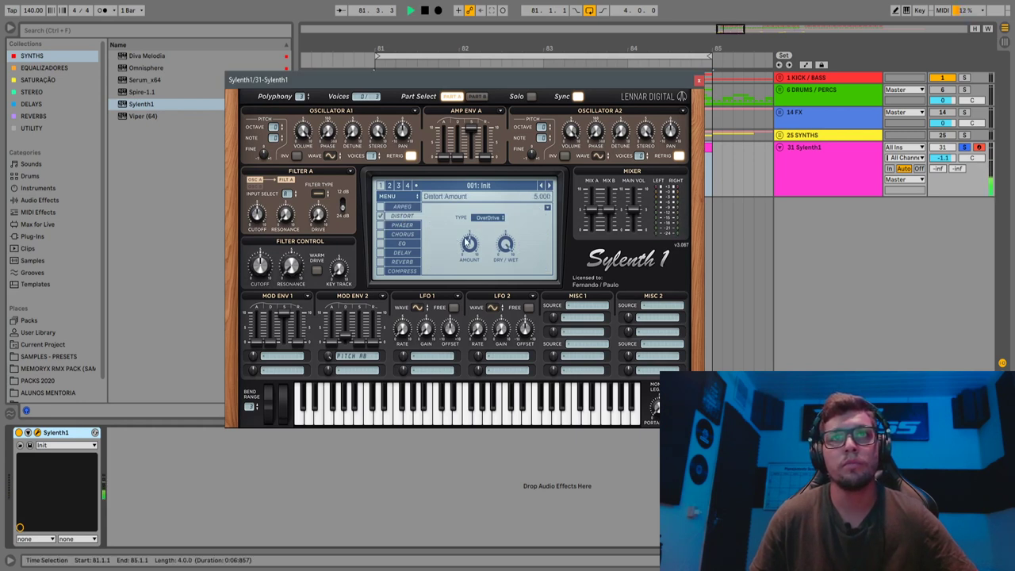
{"action": "left_click_drag", "start_coordinate": [467, 276], "coordinate": [486, 241]}
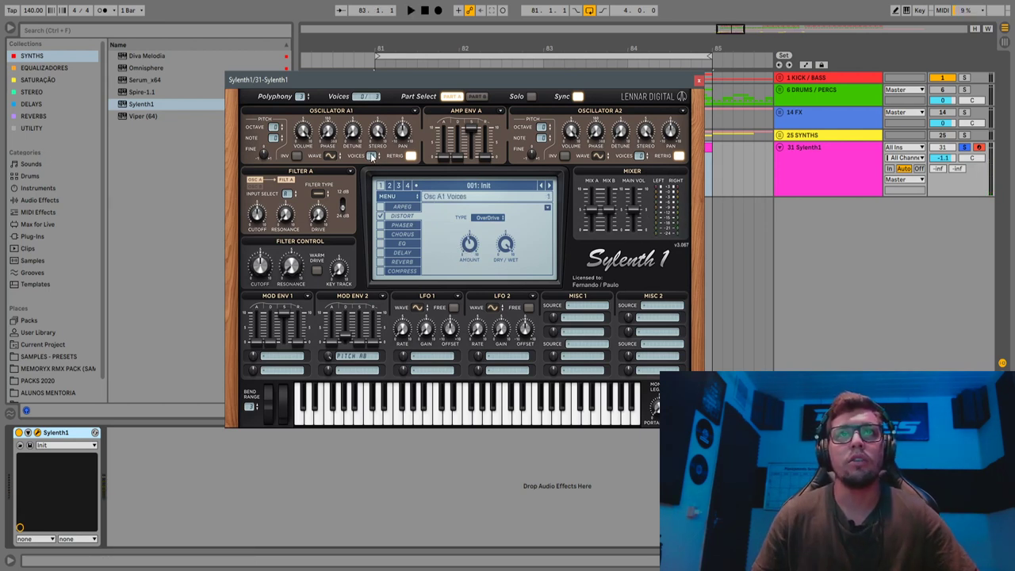
Step: Add FabFilter Pro-Q 3 after Sylenth1 in the synth track's device chain
{"action": "key", "text": "space"}
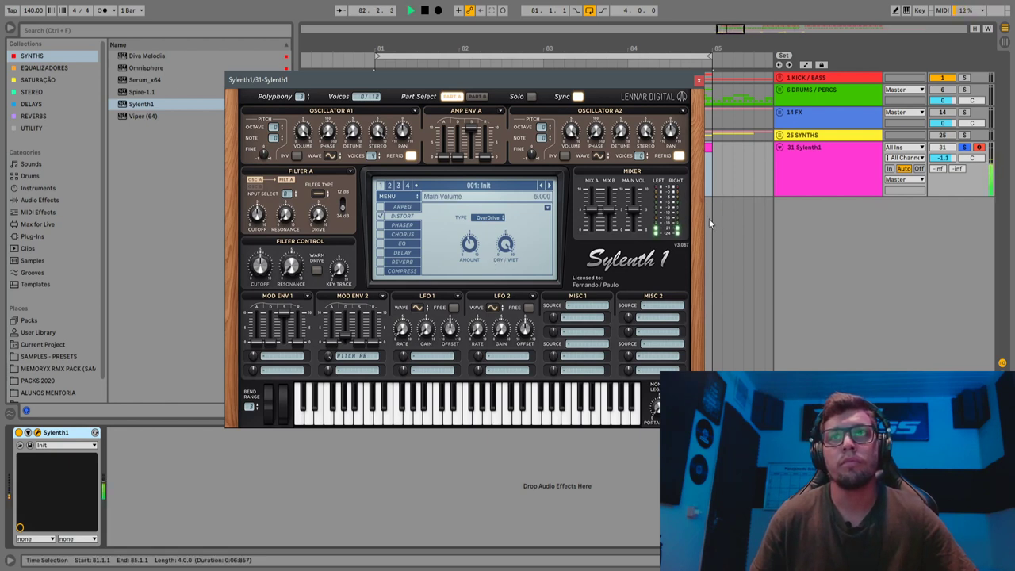
{"action": "left_click", "coordinate": [910, 314]}
{"action": "key", "text": "Tab"}
{"action": "key", "text": "space"}
{"action": "left_click", "coordinate": [35, 67]}
{"action": "left_click_drag", "start_coordinate": [144, 57], "coordinate": [119, 479]}
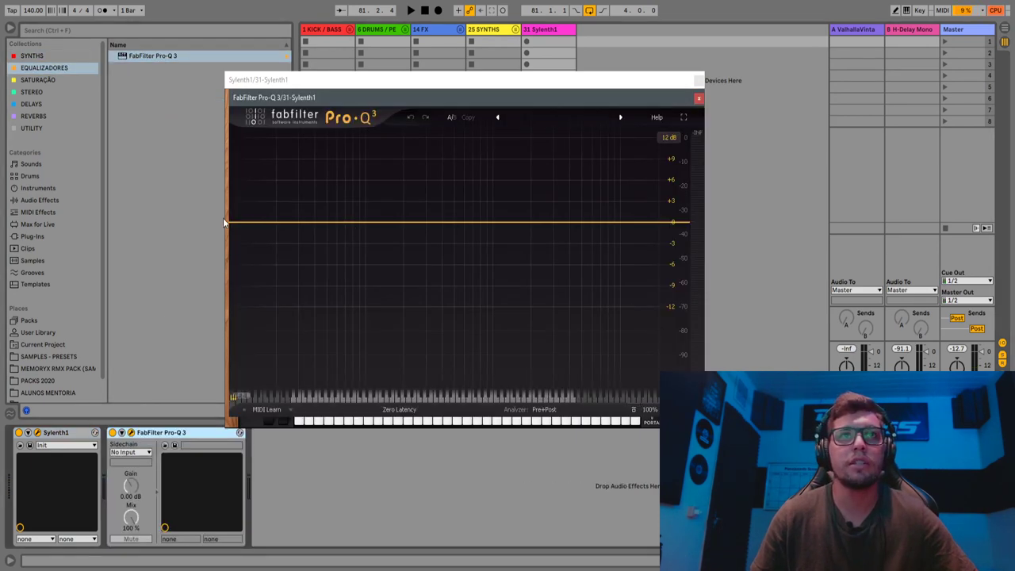
Step: Add a 12 dB/oct low cut in Pro-Q 3 at about 617 Hz and play the pattern to check it
{"action": "left_click_drag", "start_coordinate": [236, 225], "coordinate": [341, 229]}
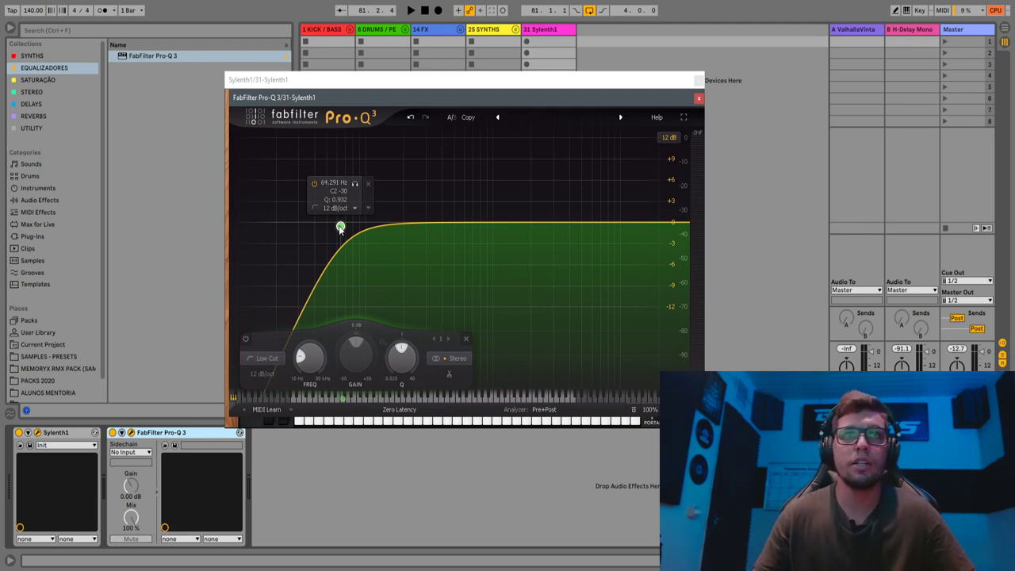
{"action": "left_click_drag", "start_coordinate": [341, 227], "coordinate": [466, 225]}
{"action": "key", "text": "space"}
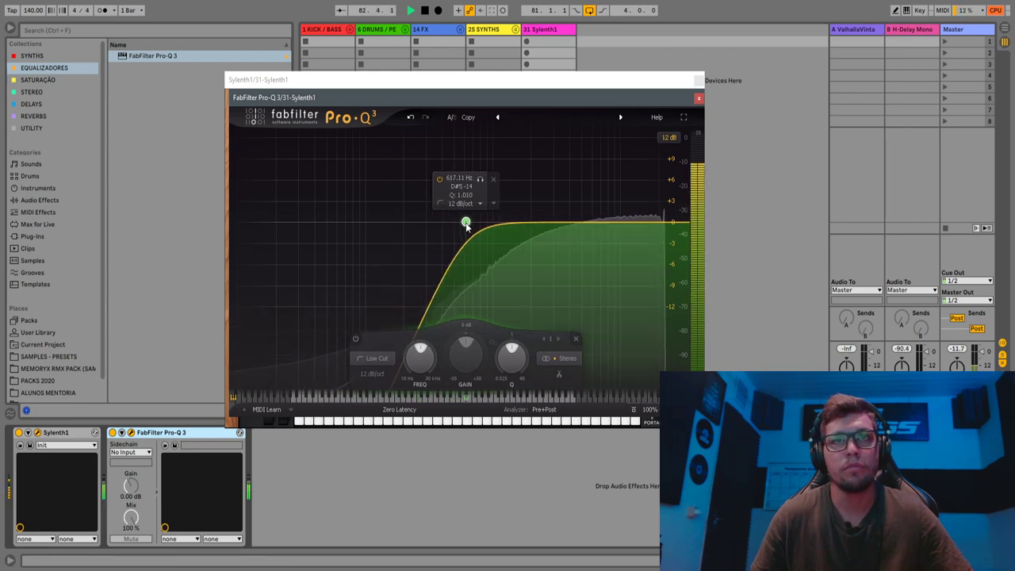
{"action": "left_click", "coordinate": [698, 99]}
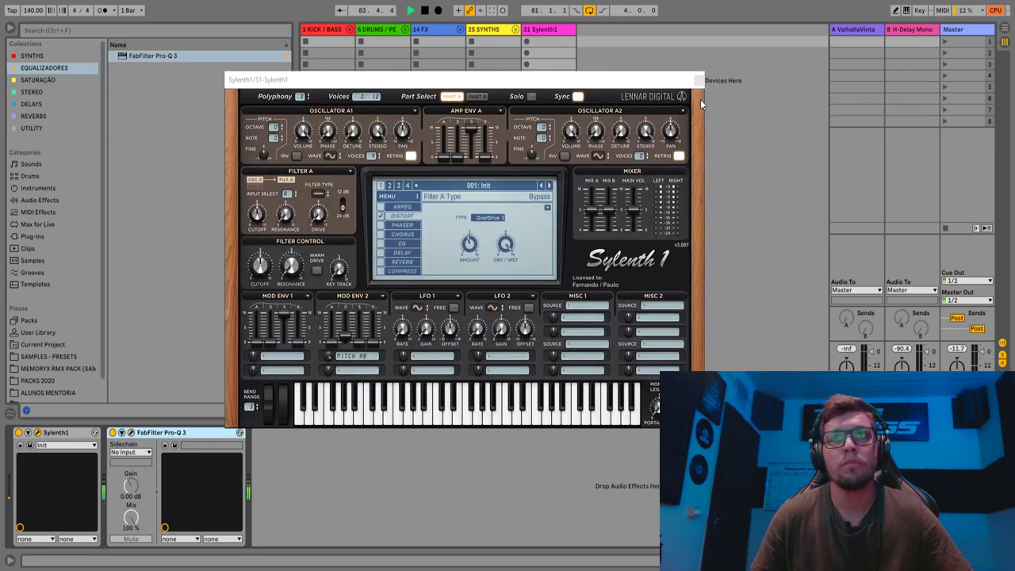
{"action": "key", "text": "space"}
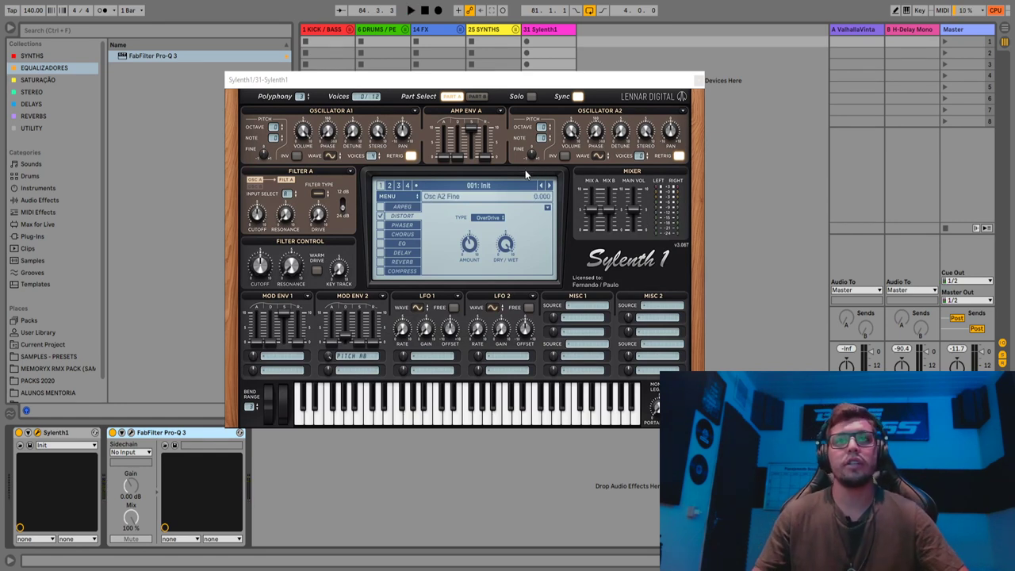
Step: Adjust Sylenth1's Amp Env A release slightly and set Mod Env 2's decay to about 2.55 while the pattern plays
{"action": "left_click_drag", "start_coordinate": [491, 79], "coordinate": [397, 69]}
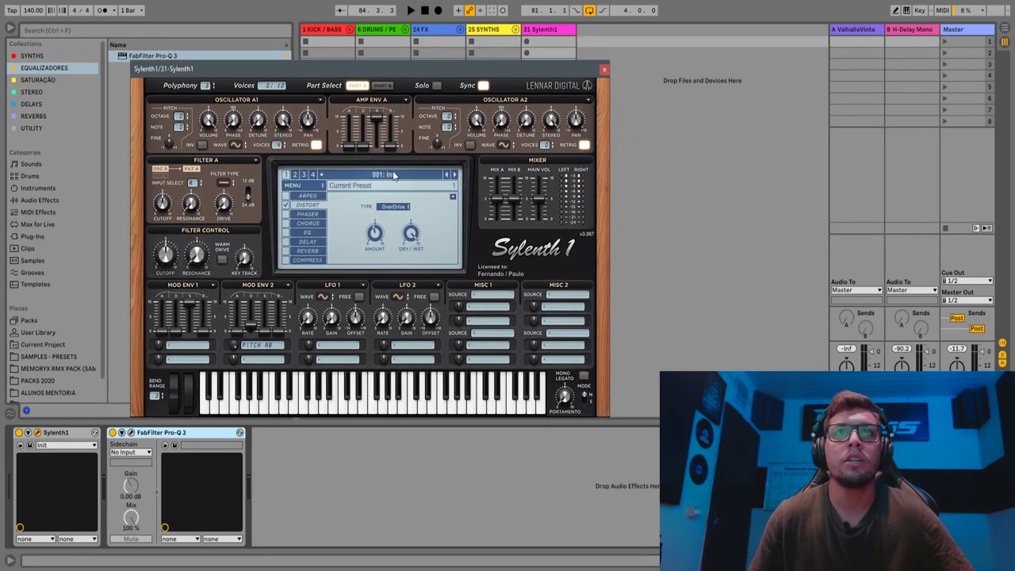
{"action": "key", "text": "space"}
{"action": "left_click_drag", "start_coordinate": [390, 145], "coordinate": [395, 142]}
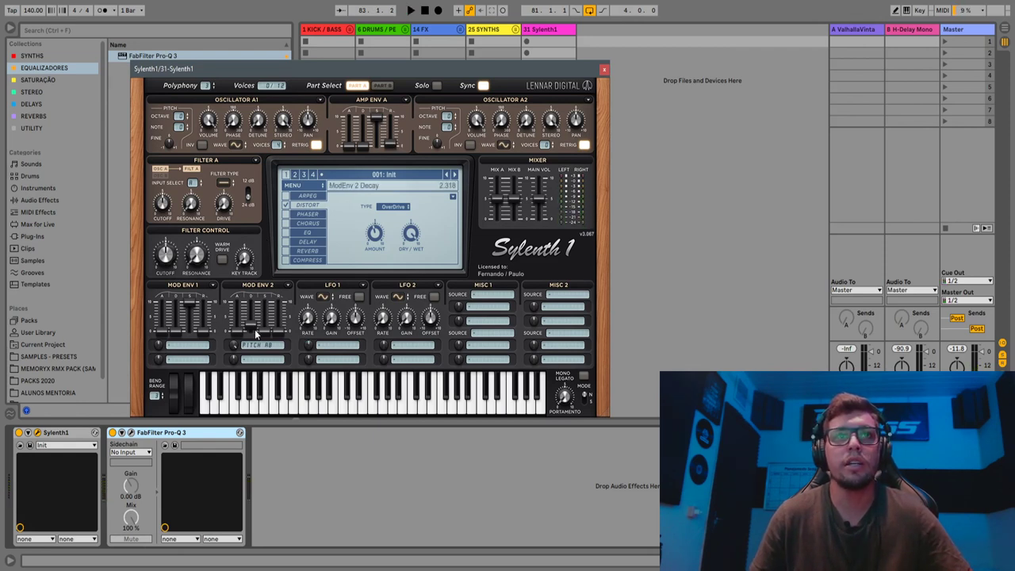
{"action": "mouse_move", "coordinate": [253, 313]}
{"action": "left_mouse_down"}
{"action": "mouse_move", "coordinate": [253, 339]}
{"action": "mouse_move", "coordinate": [256, 326]}
{"action": "left_mouse_up"}
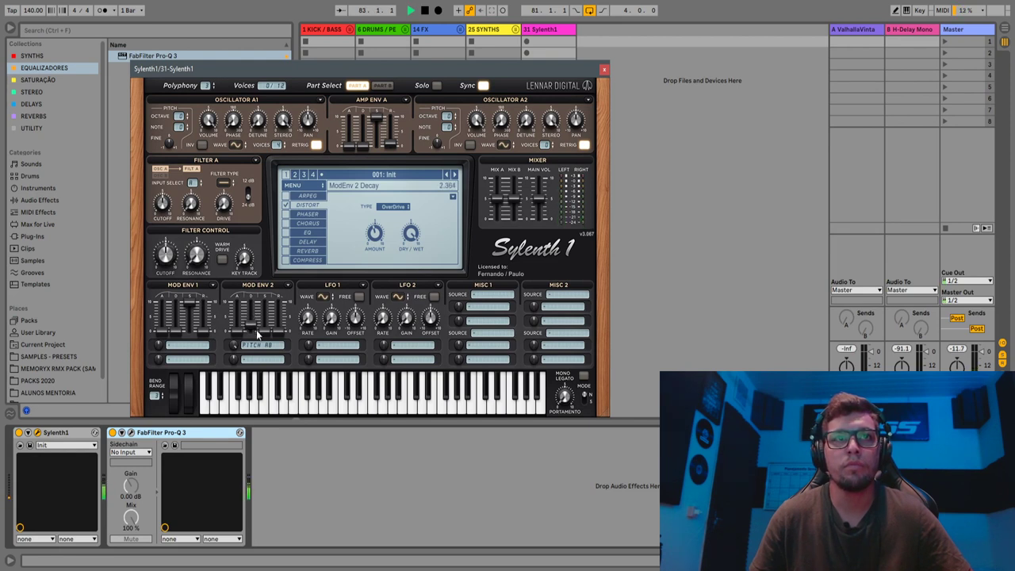
{"action": "left_click_drag", "start_coordinate": [257, 335], "coordinate": [258, 337]}
{"action": "left_click_drag", "start_coordinate": [255, 323], "coordinate": [257, 328]}
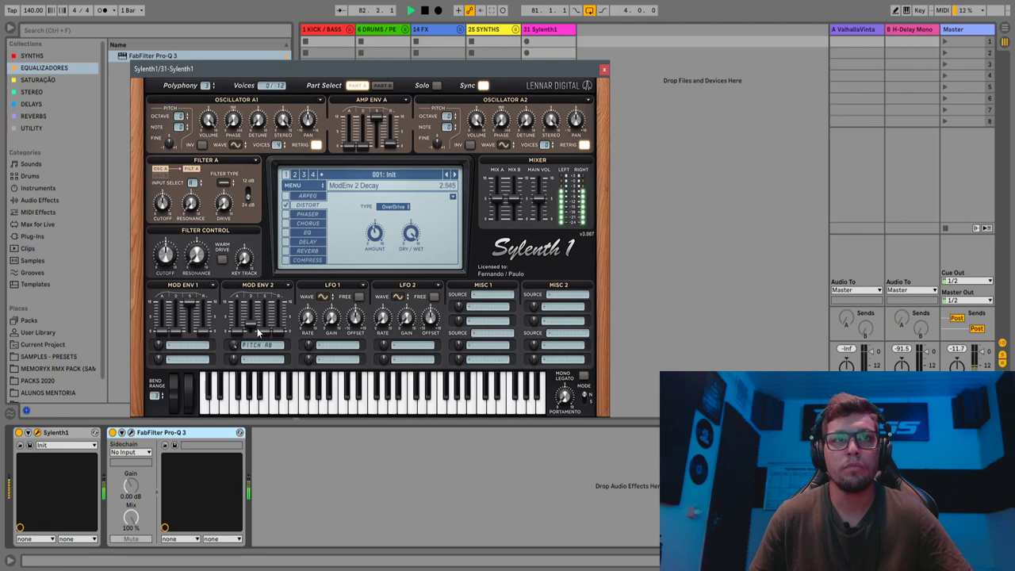
{"action": "key", "text": "space"}
{"action": "left_click", "coordinate": [604, 69]}
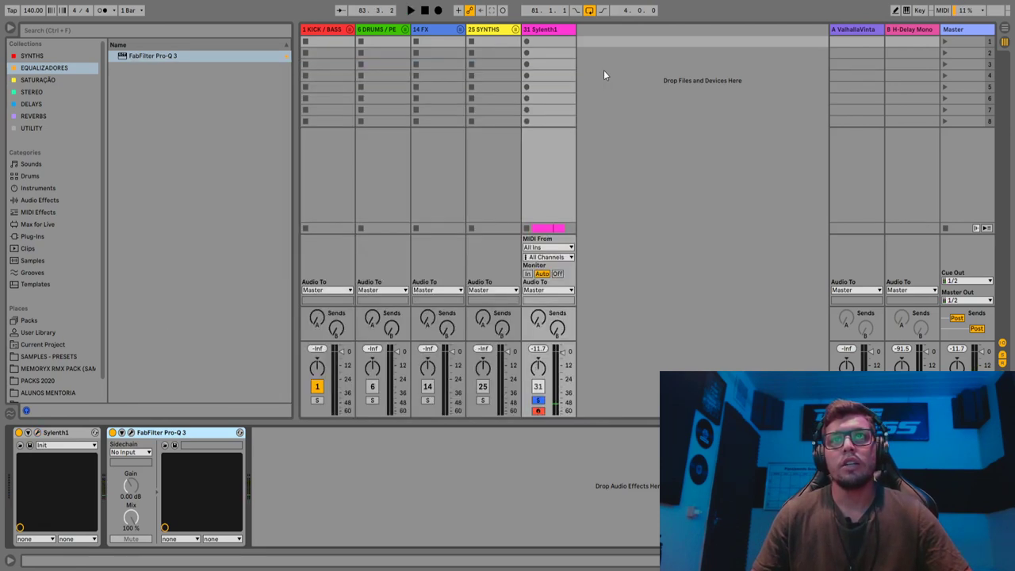
Step: Fine-tune the length of all A#0 notes in the four-bar Sylenth1 clip while the pattern plays
{"action": "key", "text": "Tab"}
{"action": "double_click", "coordinate": [653, 151]}
{"action": "left_click", "coordinate": [672, 438]}
{"action": "key", "text": "ctrl+a"}
{"action": "left_click_drag", "start_coordinate": [602, 510], "coordinate": [600, 510]}
{"action": "key", "text": "space"}
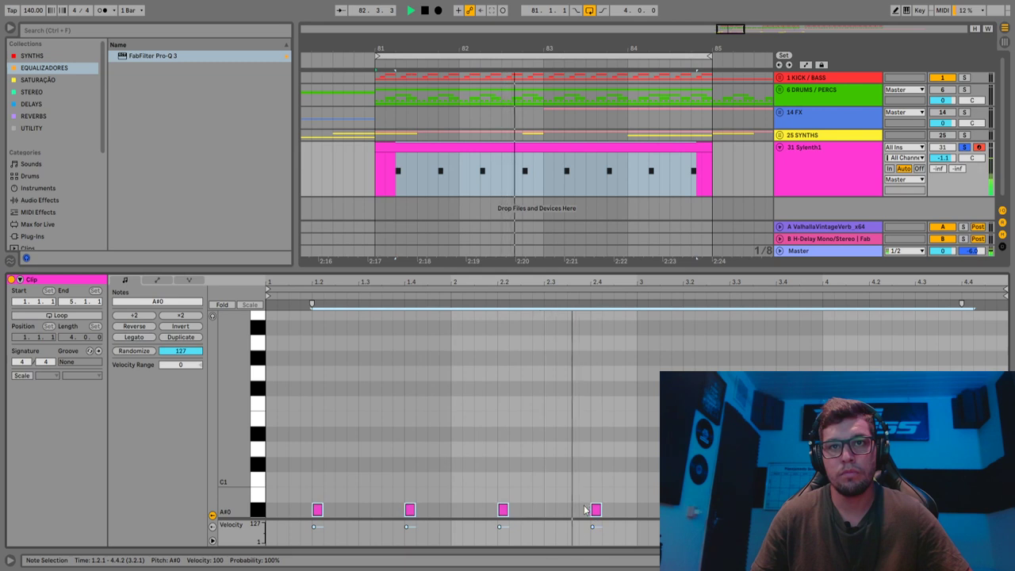
{"action": "left_click_drag", "start_coordinate": [602, 510], "coordinate": [602, 510]}
{"action": "key", "text": "space"}
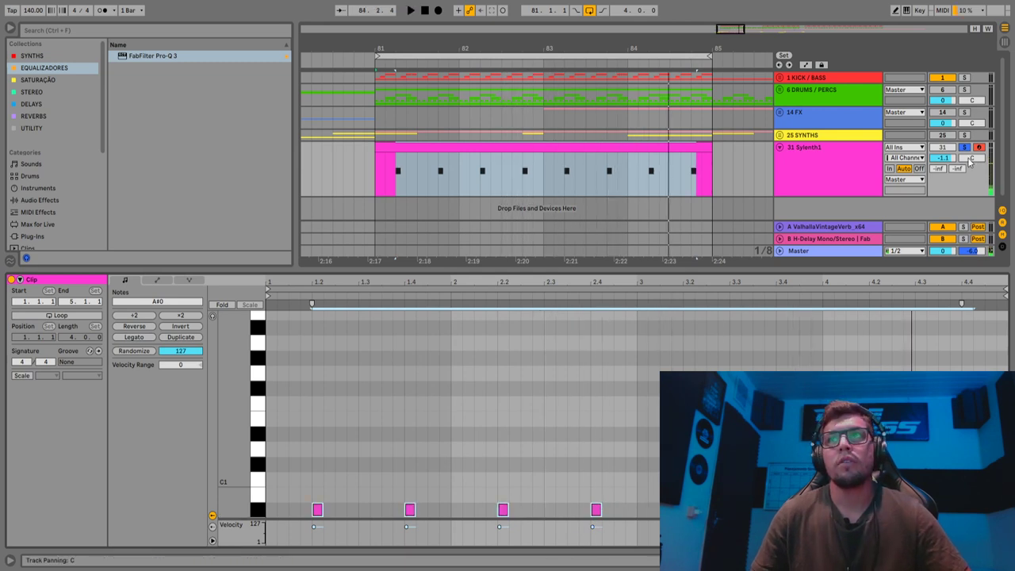
Step: Add ValhallaVintageVerb after Pro-Q 3 in the Sylenth1 track's device chain
{"action": "left_click", "coordinate": [840, 157]}
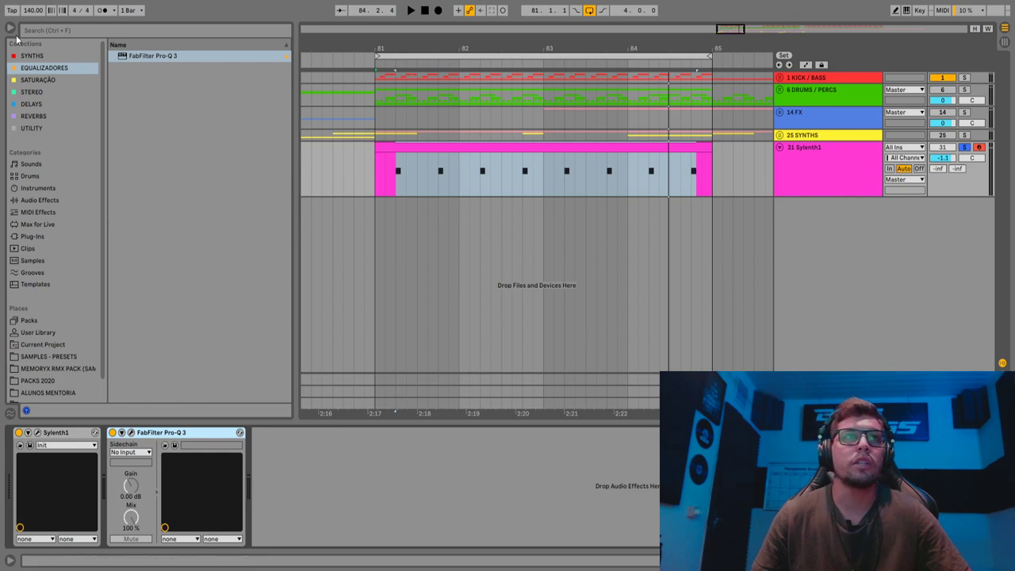
{"action": "left_click", "coordinate": [43, 115]}
{"action": "left_click_drag", "start_coordinate": [167, 54], "coordinate": [324, 537]}
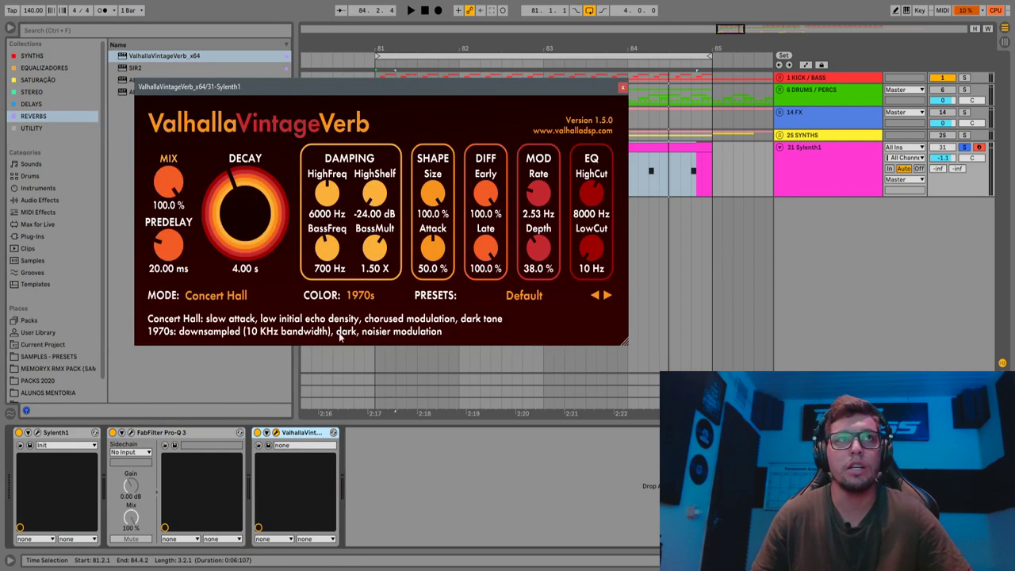
{"action": "left_click_drag", "start_coordinate": [274, 82], "coordinate": [325, 232]}
Step: Set the reverb's Mix to 2.4%, Decay to 0.20 s and HighCut to 4950 Hz, and raise its LowCut
{"action": "left_click_drag", "start_coordinate": [251, 312], "coordinate": [251, 493]}
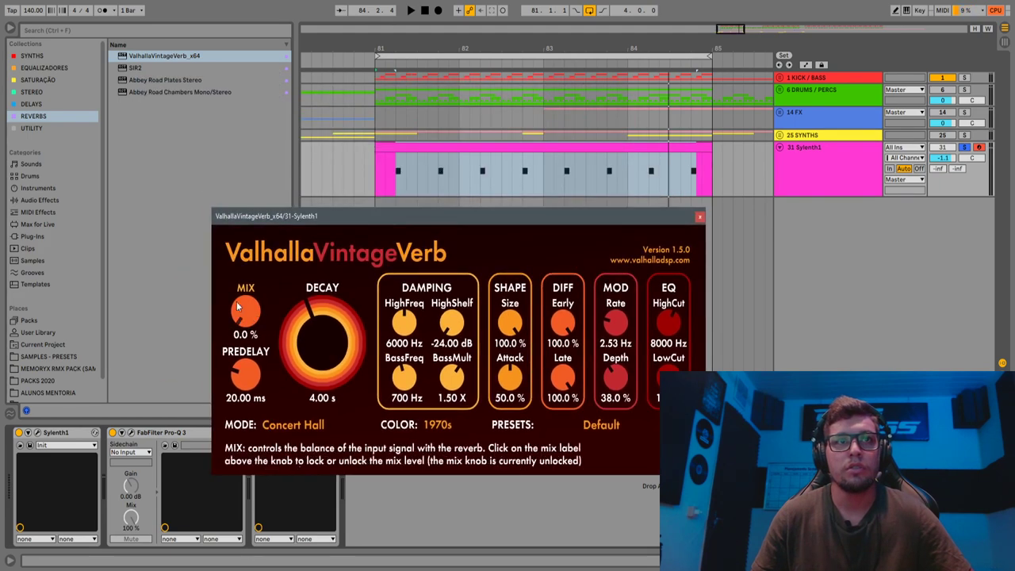
{"action": "left_click_drag", "start_coordinate": [295, 321], "coordinate": [295, 339]}
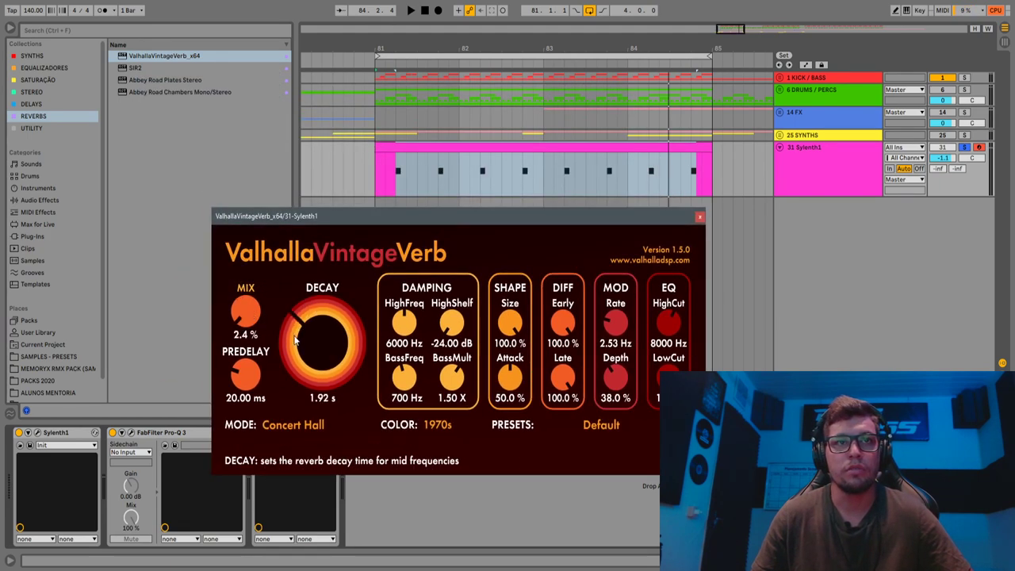
{"action": "key", "text": "space"}
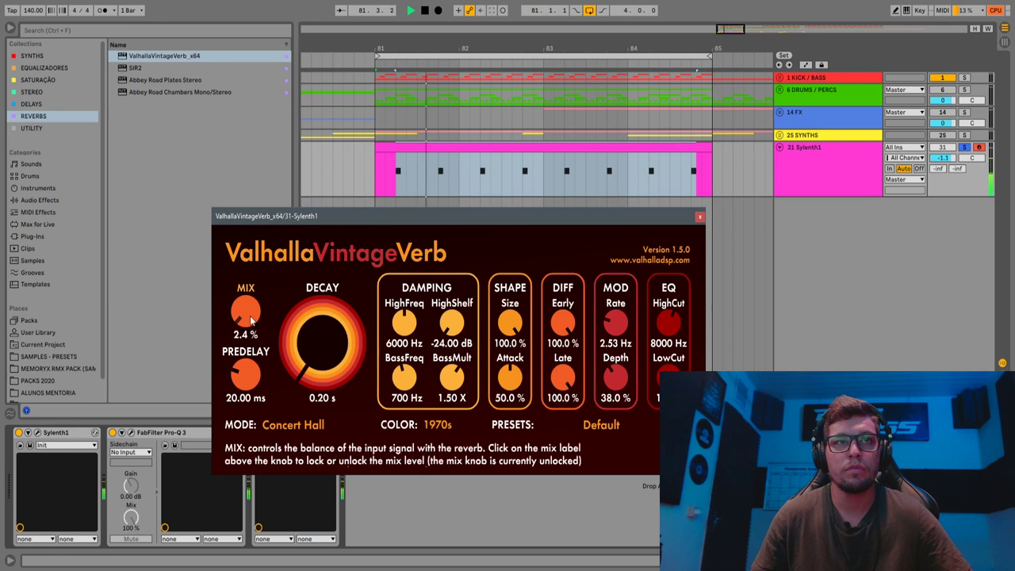
{"action": "key", "text": "space"}
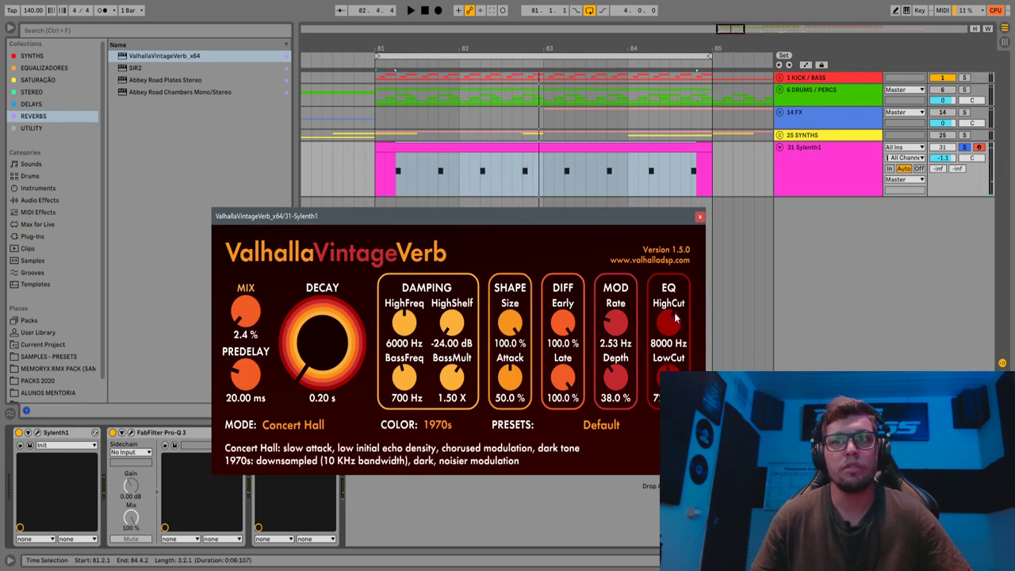
{"action": "left_click_drag", "start_coordinate": [675, 317], "coordinate": [673, 343]}
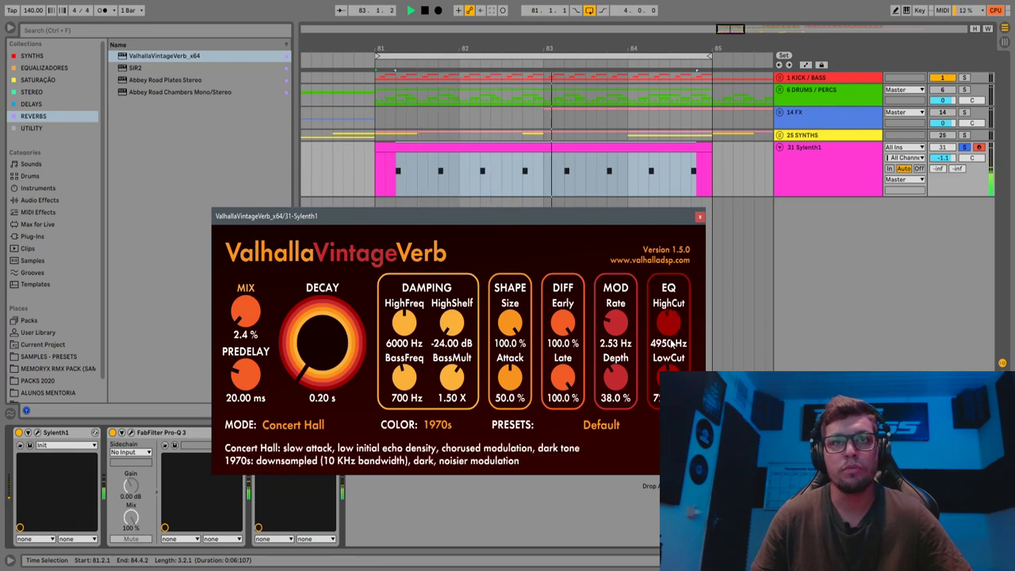
{"action": "left_click", "coordinate": [698, 217]}
Step: Unsolo the Sylenth1 track and lower ValhallaVintageVerb's Mix to 1.6% while listening with the rest of the track
{"action": "key", "text": "Tab"}
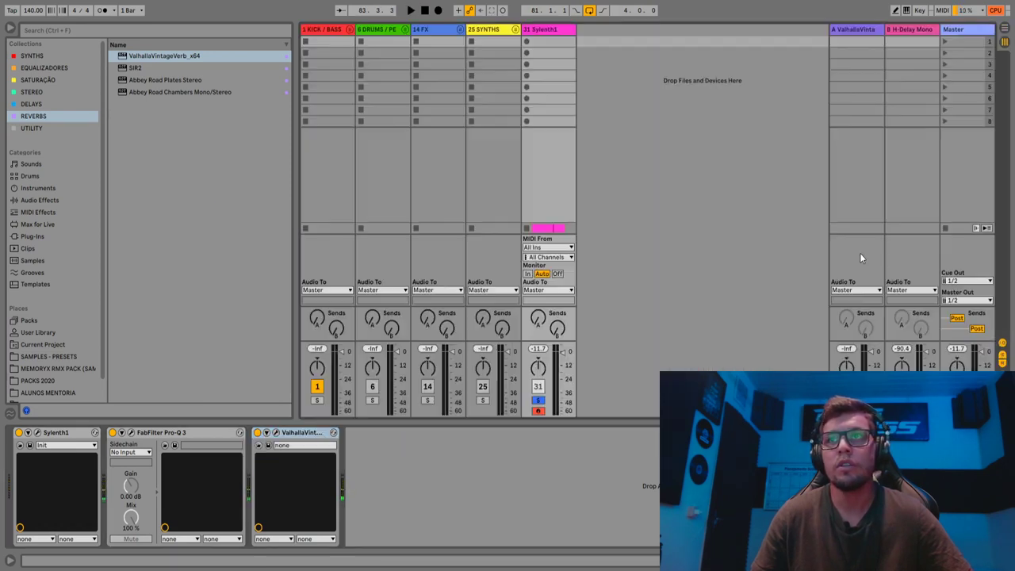
{"action": "key", "text": "Tab"}
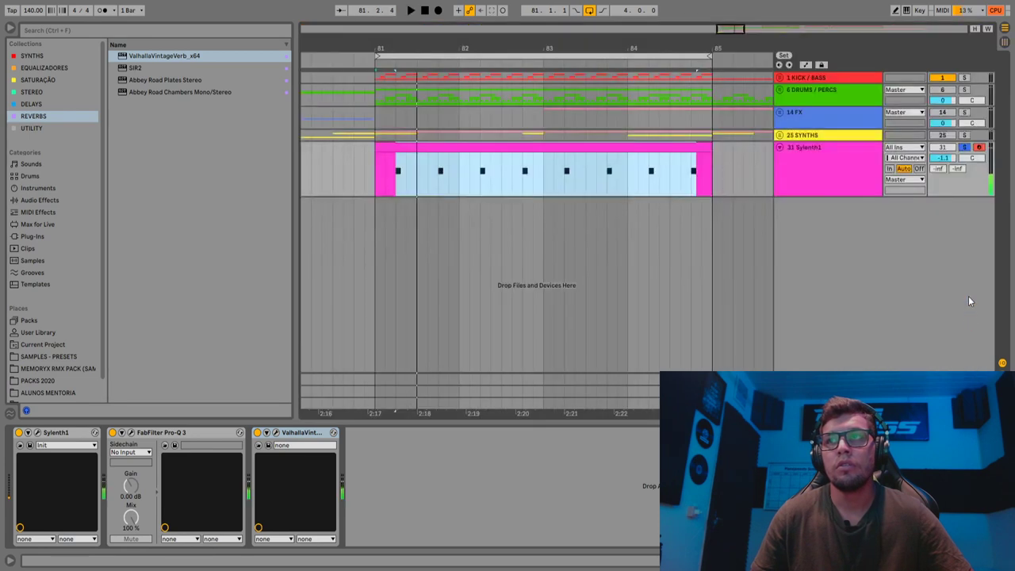
{"action": "left_click", "coordinate": [965, 148]}
{"action": "key", "text": "space"}
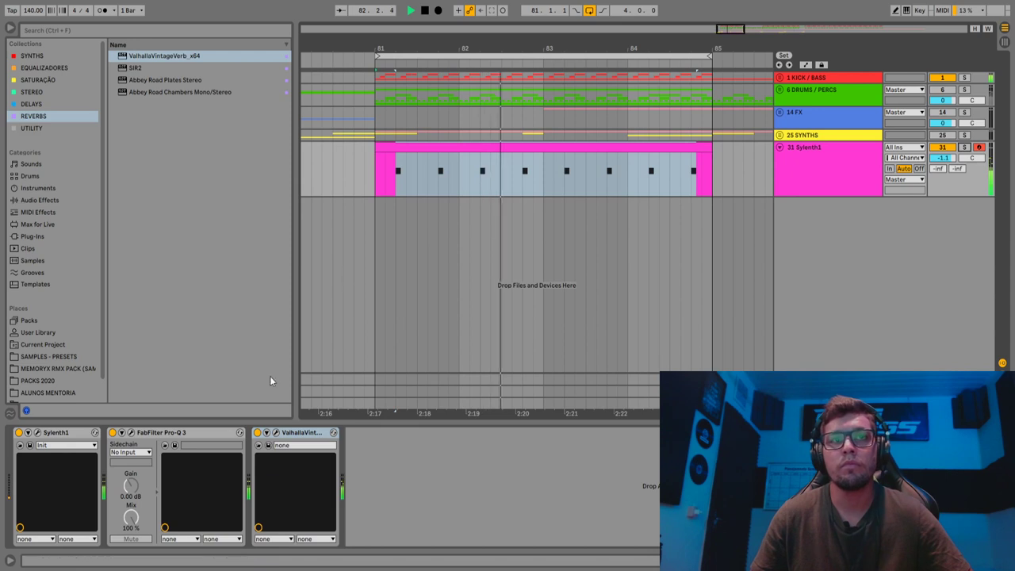
{"action": "left_click", "coordinate": [278, 433]}
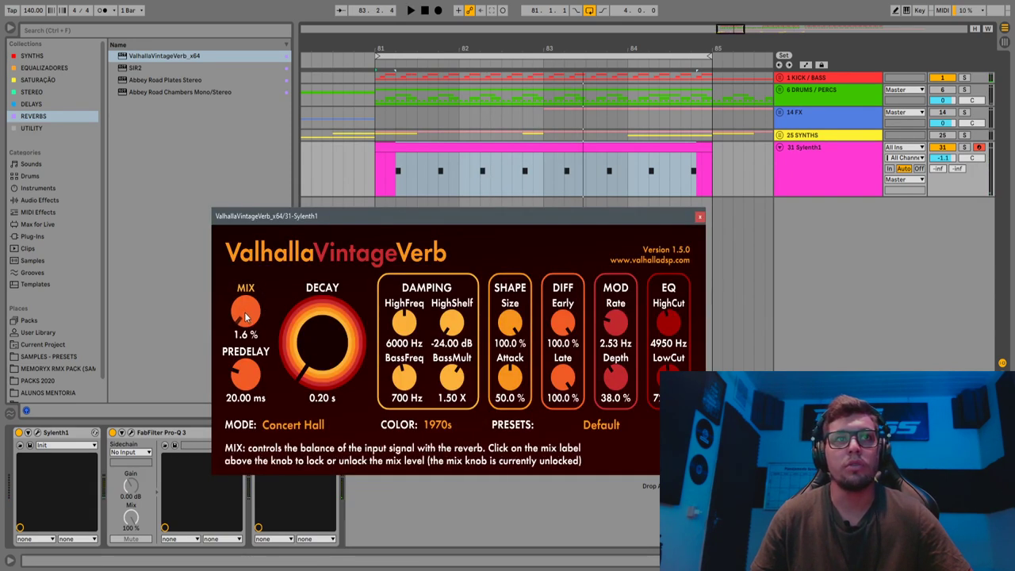
{"action": "left_click", "coordinate": [700, 217]}
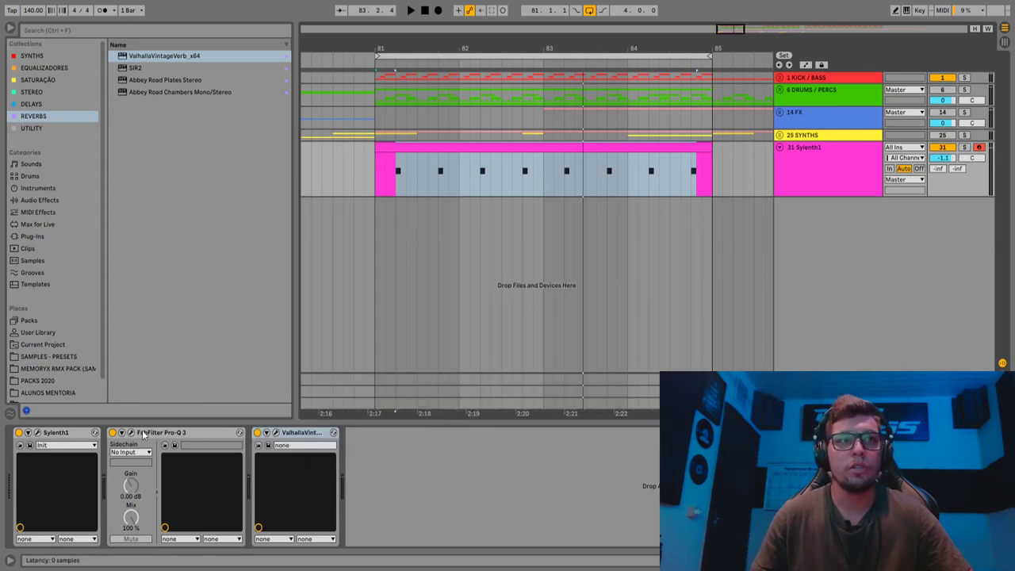
Step: Lower Sylenth1's Distort amount and set Mod Env 2's decay to about 1.91 while the full loop plays
{"action": "left_click", "coordinate": [37, 434]}
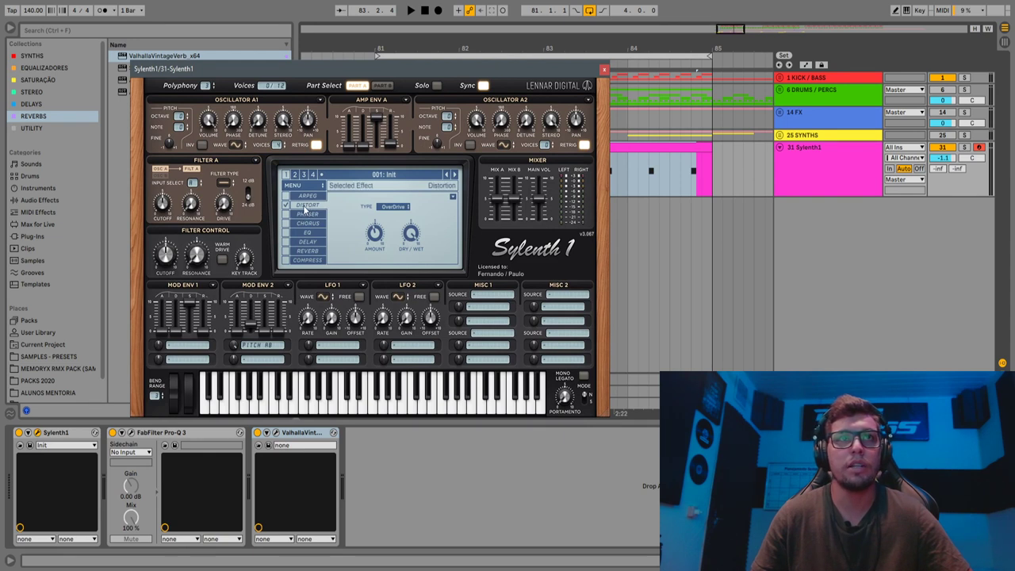
{"action": "mouse_move", "coordinate": [376, 253]}
{"action": "key", "text": "space"}
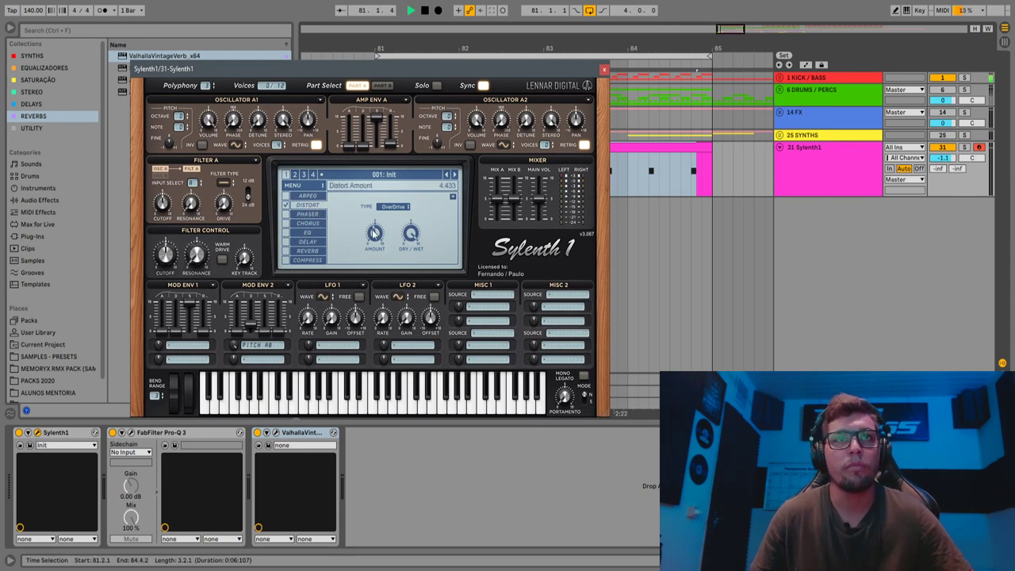
{"action": "left_click_drag", "start_coordinate": [377, 272], "coordinate": [376, 282]}
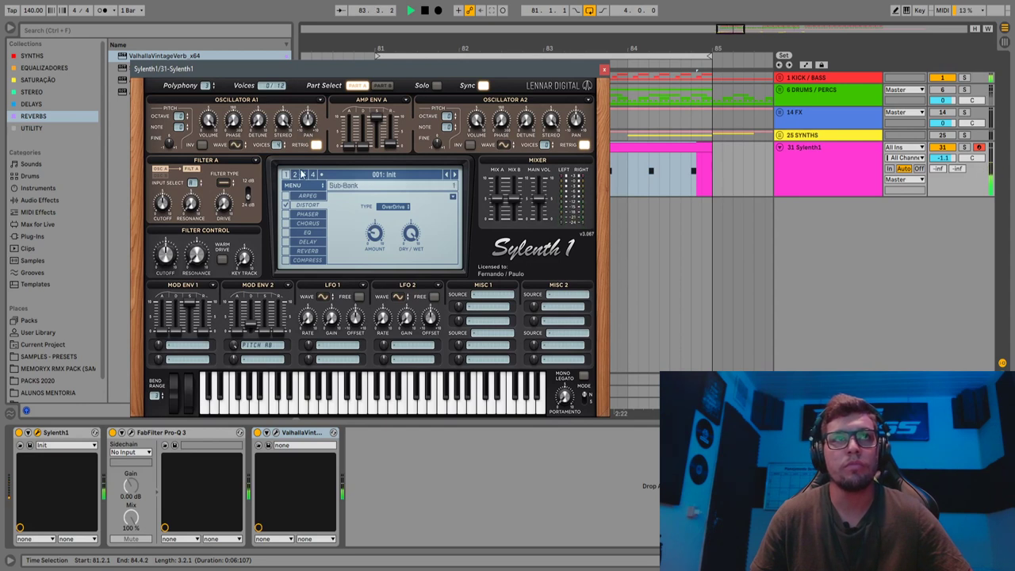
{"action": "left_click_drag", "start_coordinate": [250, 331], "coordinate": [251, 330]}
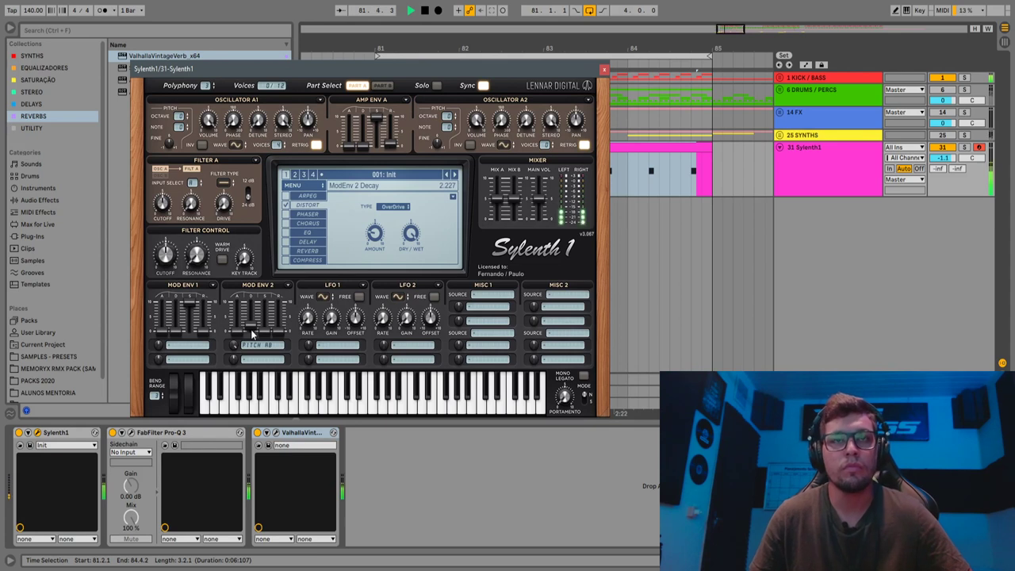
{"action": "key", "text": "space"}
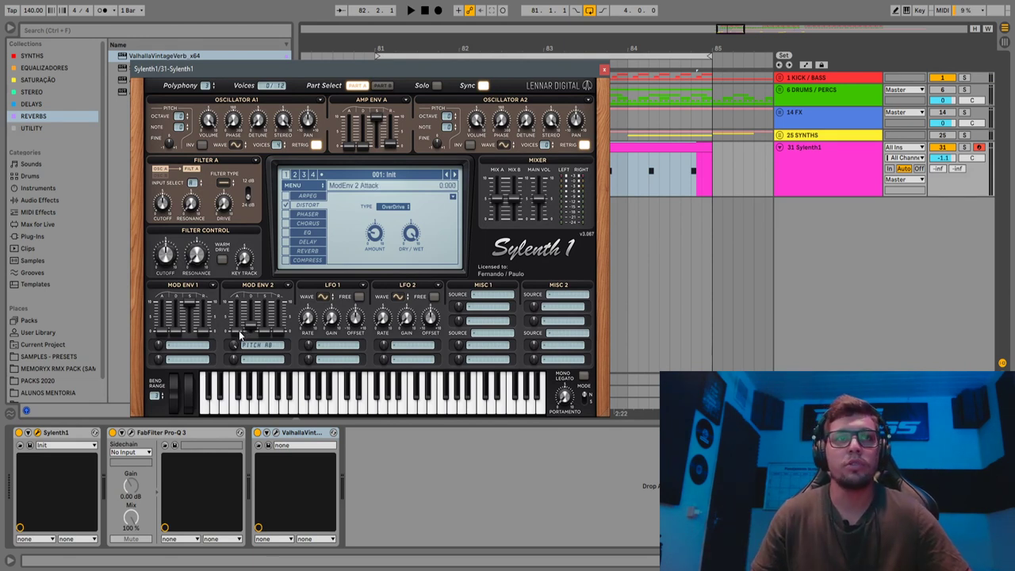
{"action": "left_click_drag", "start_coordinate": [251, 326], "coordinate": [251, 332]}
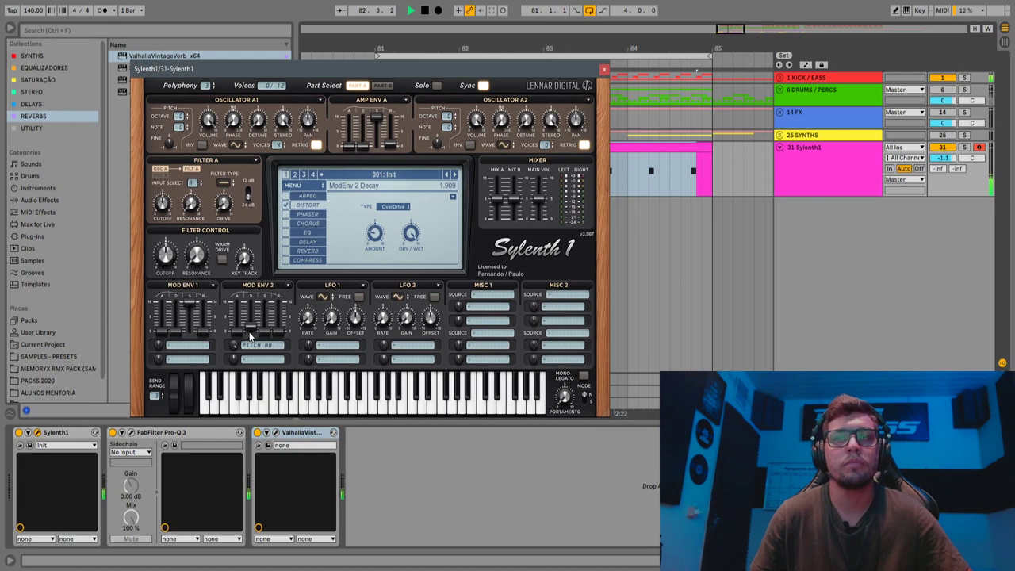
{"action": "left_click", "coordinate": [607, 71]}
Step: Rename the Sylenth1 track to "# LAZER SHOT" and play it with the full loop
{"action": "left_click", "coordinate": [698, 149]}
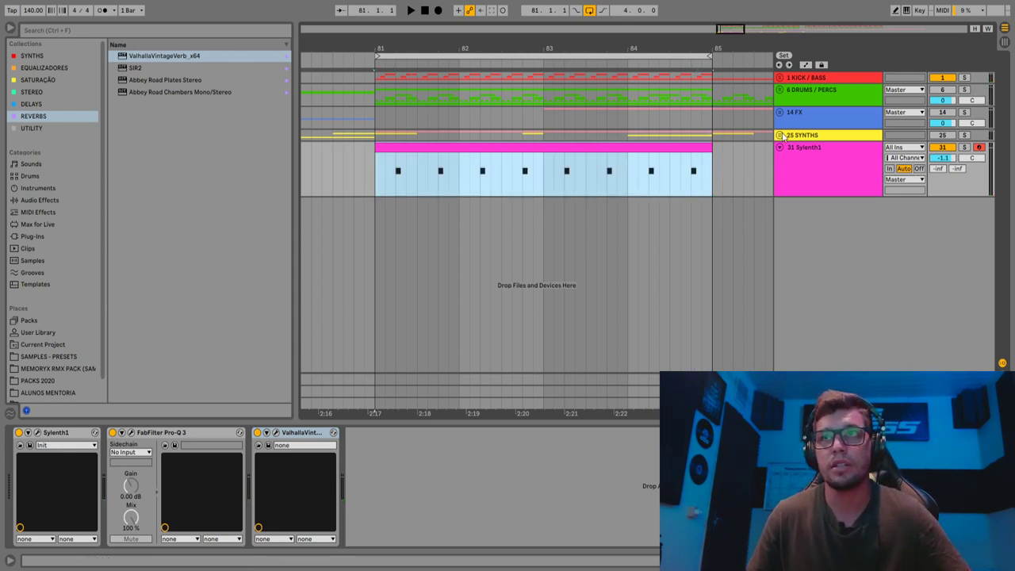
{"action": "left_click", "coordinate": [815, 172]}
{"action": "type", "text": "#"}
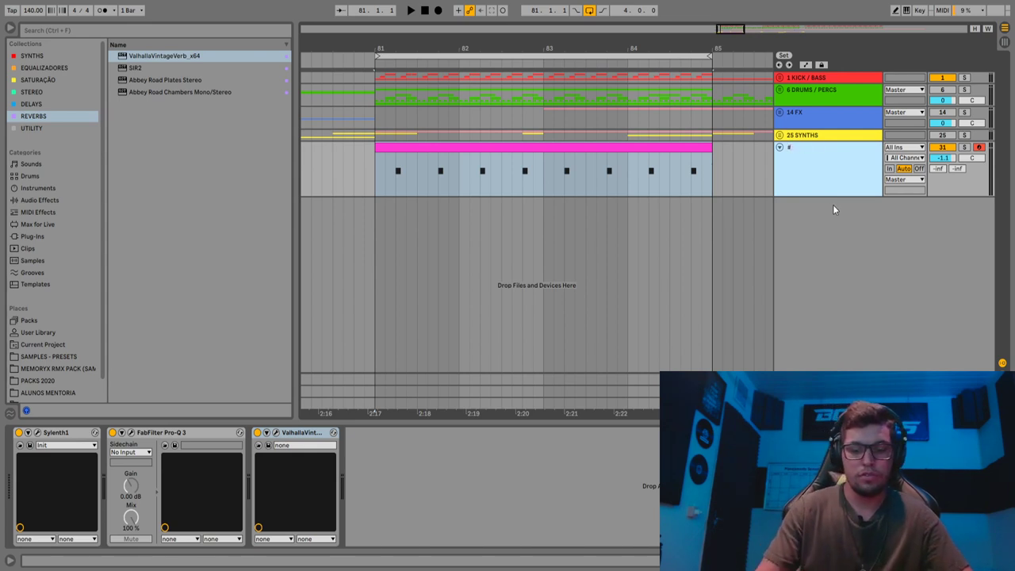
{"action": "type", "text": " LAZER SHOT"}
{"action": "key", "text": "Return"}
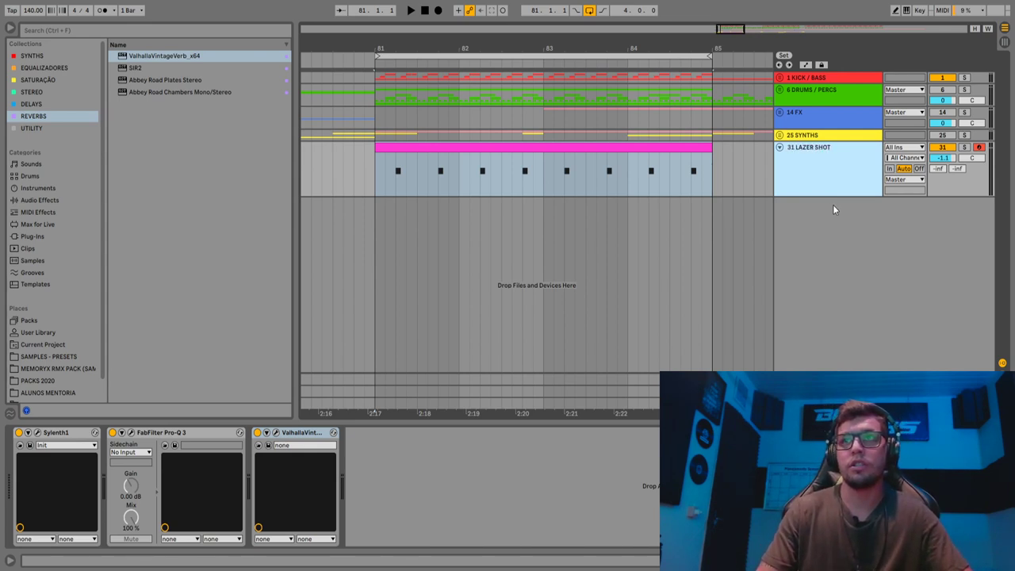
{"action": "key", "text": "space"}
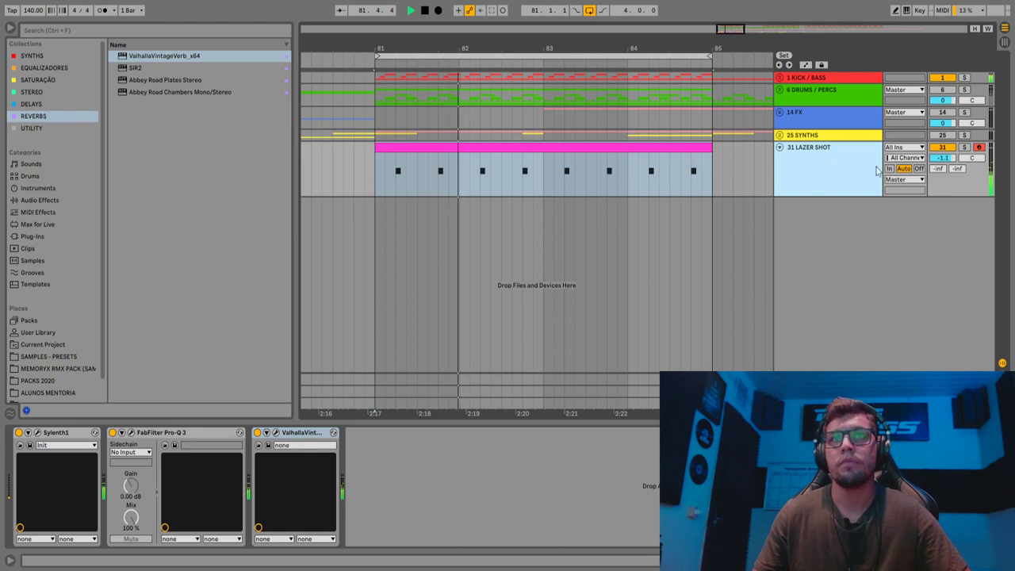
Step: Shift all the notes in the LAZER SHOT clip to start very slightly after the beat at 1.2.1 while listening to the loop
{"action": "key", "text": "space"}
{"action": "double_click", "coordinate": [568, 171]}
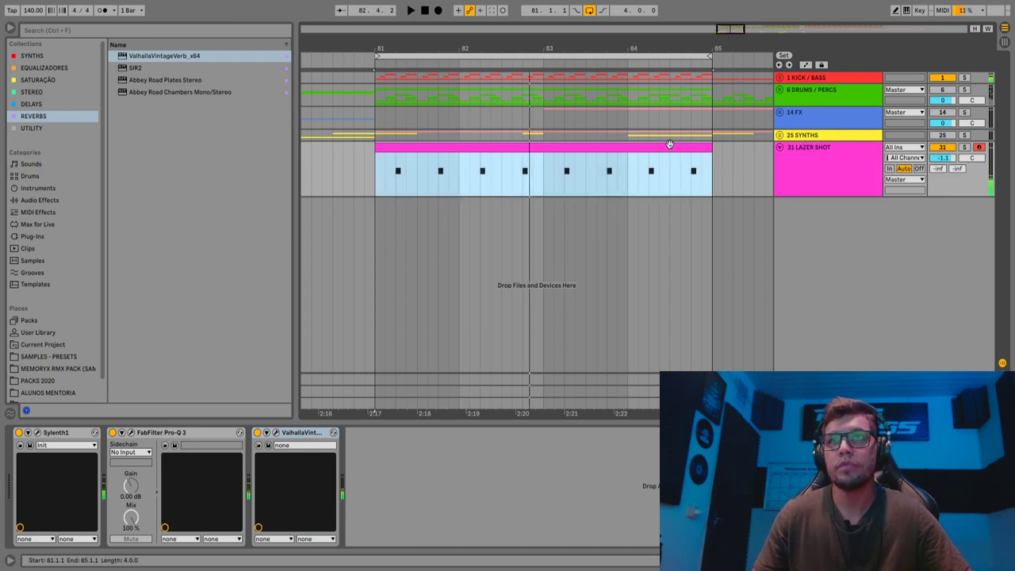
{"action": "key", "text": "ctrl+a"}
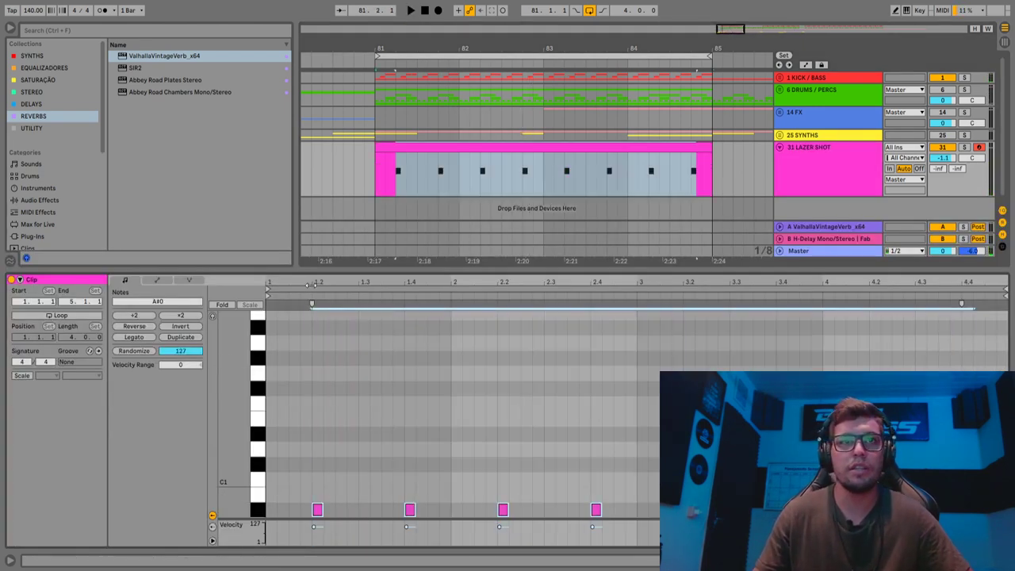
{"action": "left_click_drag", "start_coordinate": [390, 283], "coordinate": [391, 361]}
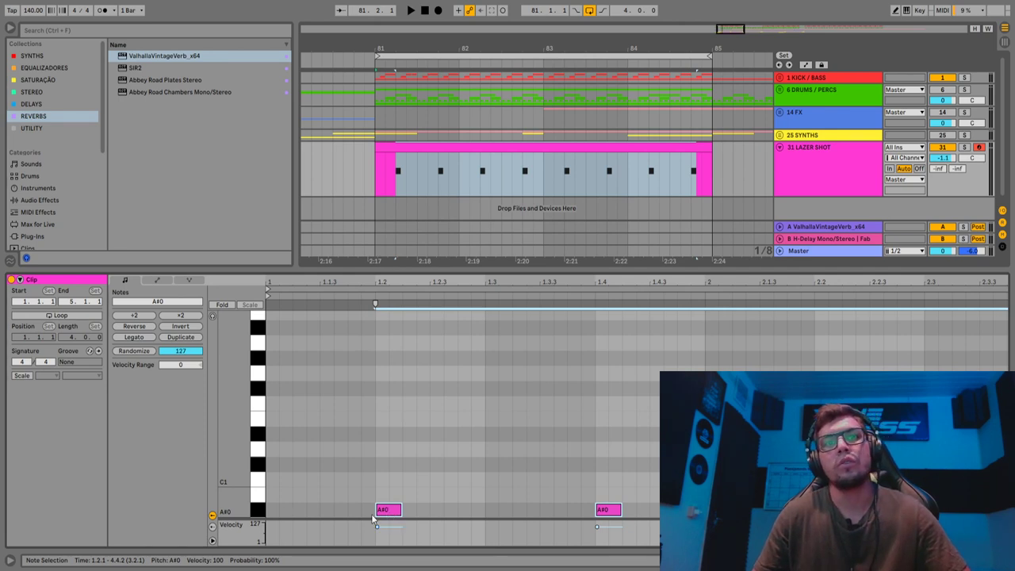
{"action": "left_click_drag", "start_coordinate": [392, 516], "coordinate": [396, 515]}
{"action": "key", "text": "space"}
{"action": "left_click_drag", "start_coordinate": [396, 515], "coordinate": [387, 516]}
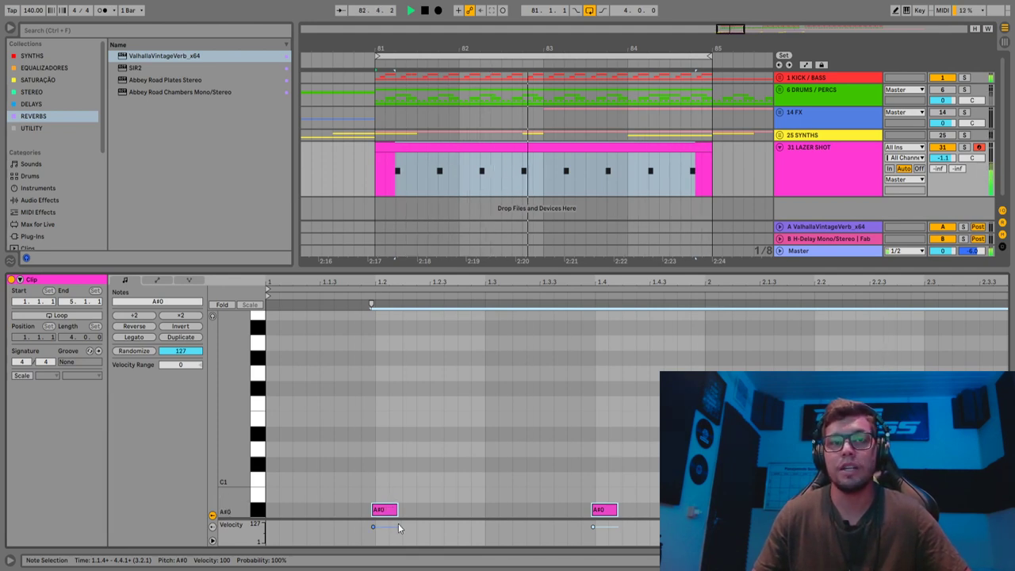
{"action": "key", "text": "Right"}
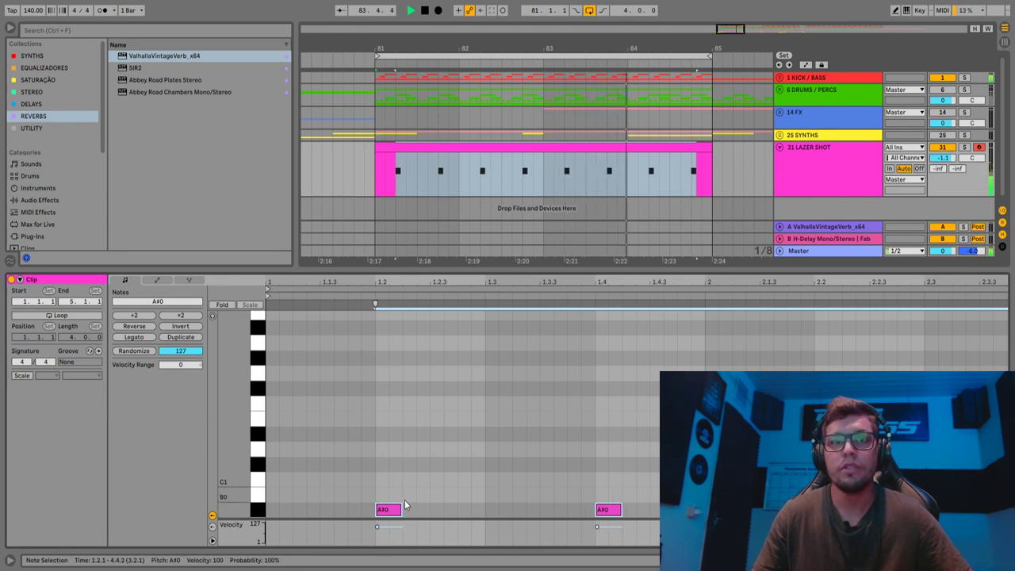
{"action": "key", "text": "alt+Right"}
{"action": "left_click_drag", "start_coordinate": [384, 509], "coordinate": [384, 510]}
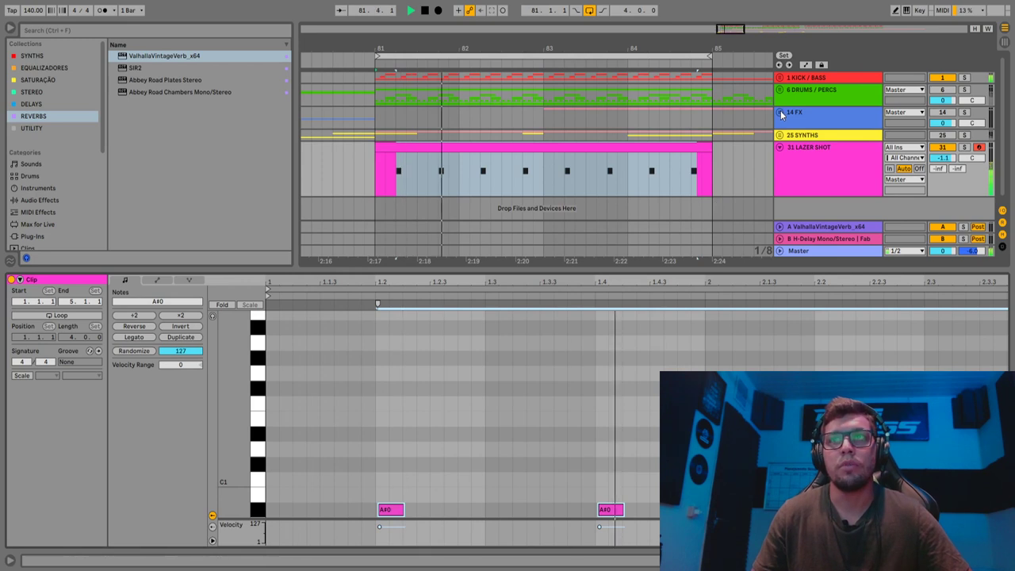
Step: Delete the ValhallaVintageVerb from the LAZER SHOT track's device chain
{"action": "left_click", "coordinate": [832, 163]}
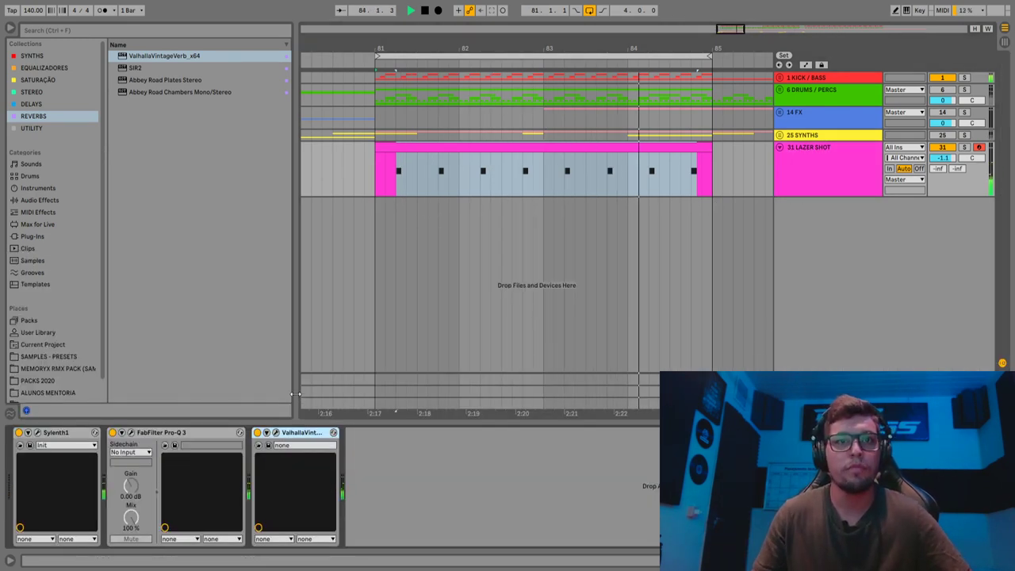
{"action": "left_click", "coordinate": [276, 433]}
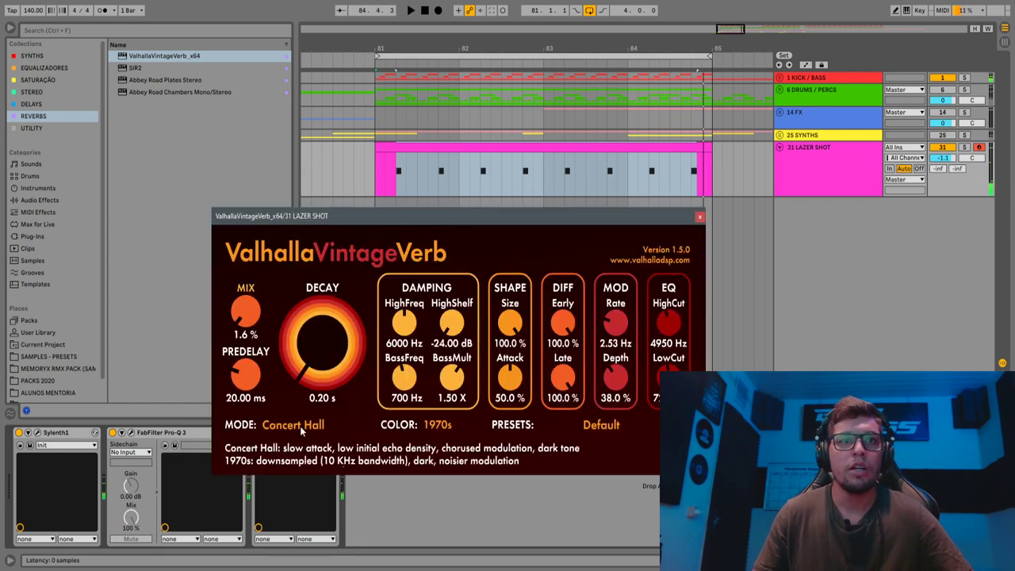
{"action": "left_click", "coordinate": [698, 217]}
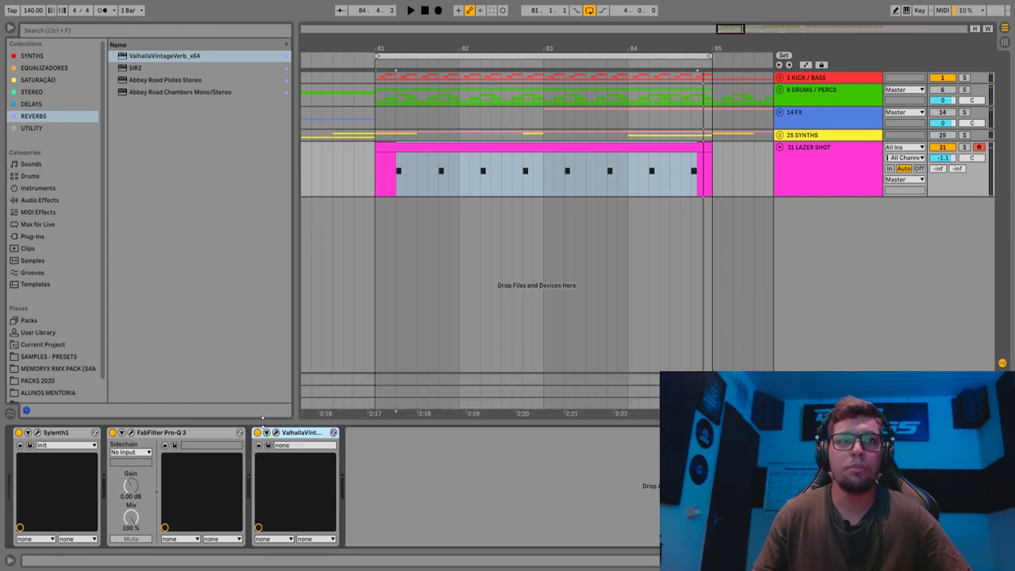
{"action": "left_click", "coordinate": [292, 435]}
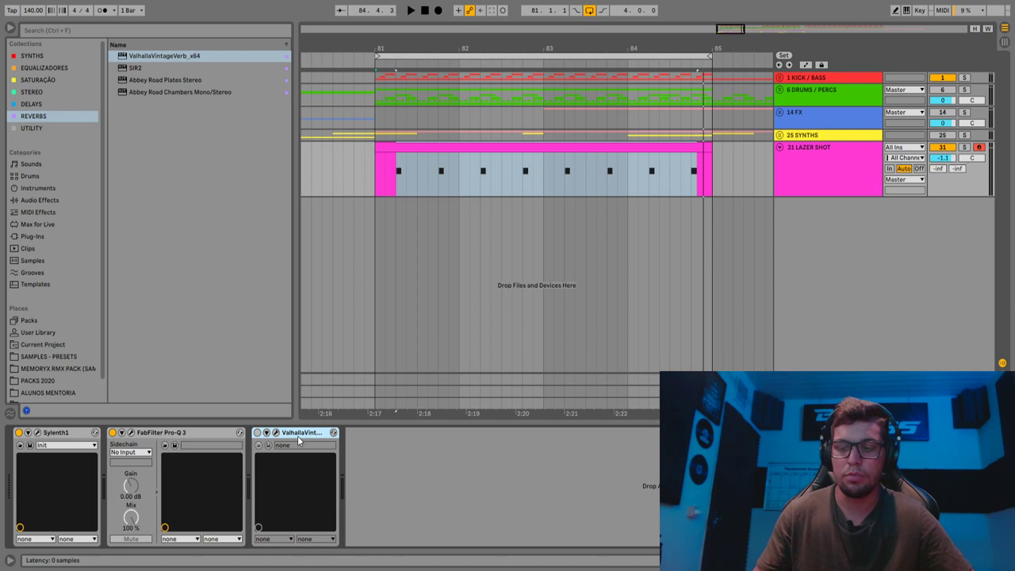
{"action": "key", "text": "Delete"}
Step: Search the plug-ins for "EC" and add SoundToys EchoBoy after FabFilter Pro-Q 3 on the LAZER SHOT track
{"action": "left_click", "coordinate": [105, 29]}
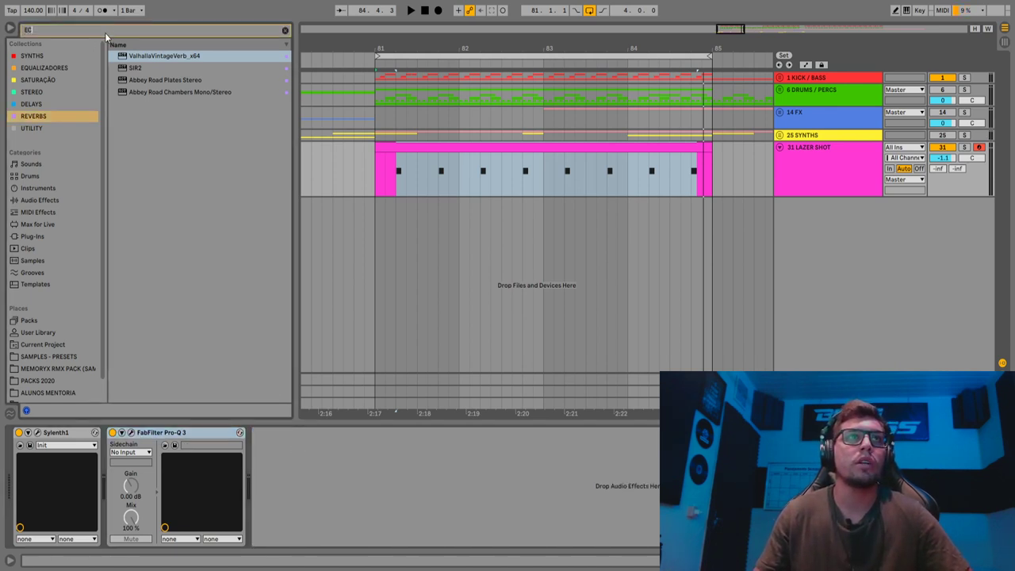
{"action": "type", "text": "EC"}
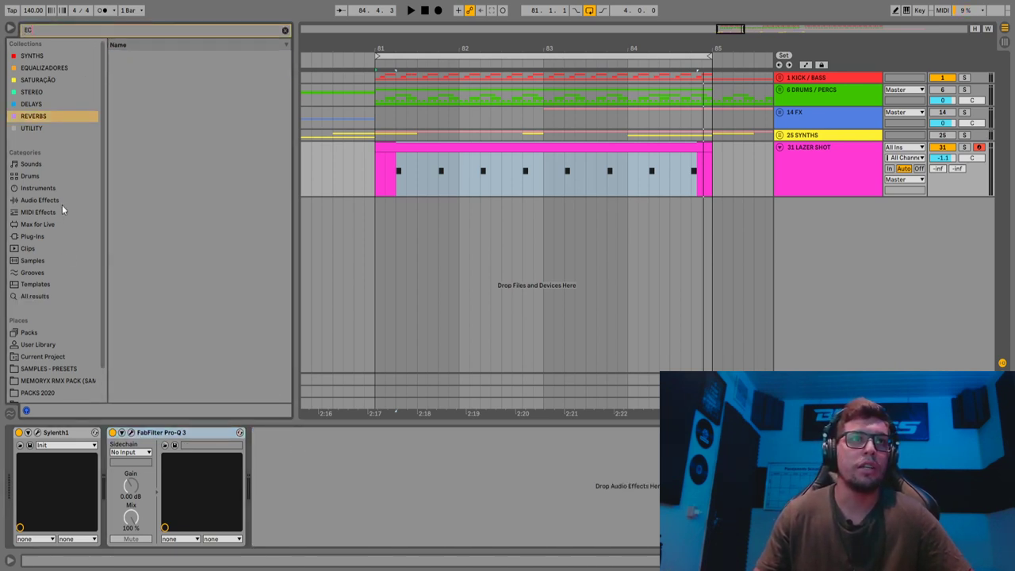
{"action": "left_click", "coordinate": [49, 238]}
{"action": "left_click", "coordinate": [112, 69]}
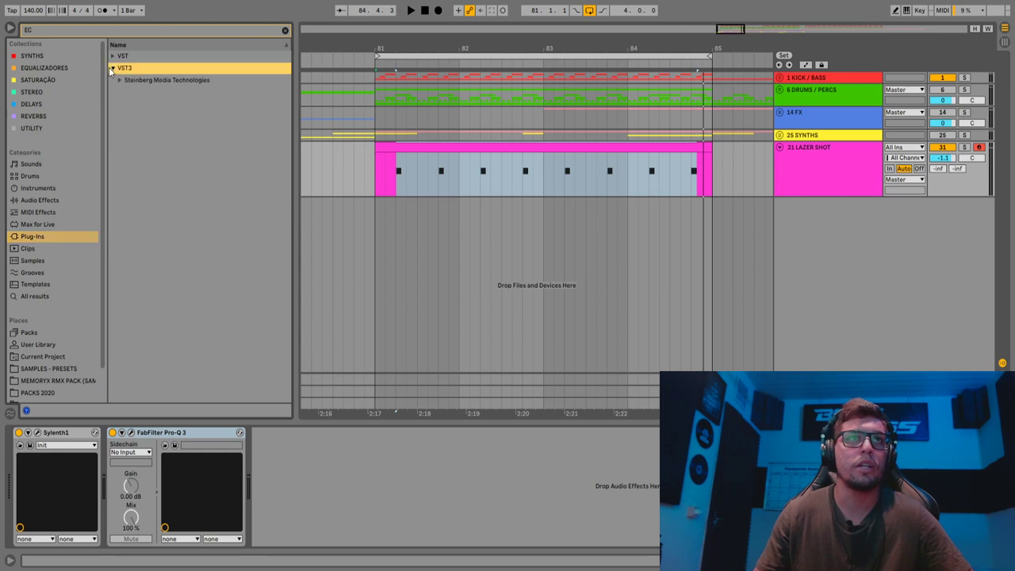
{"action": "left_click", "coordinate": [115, 57]}
{"action": "left_click", "coordinate": [119, 81]}
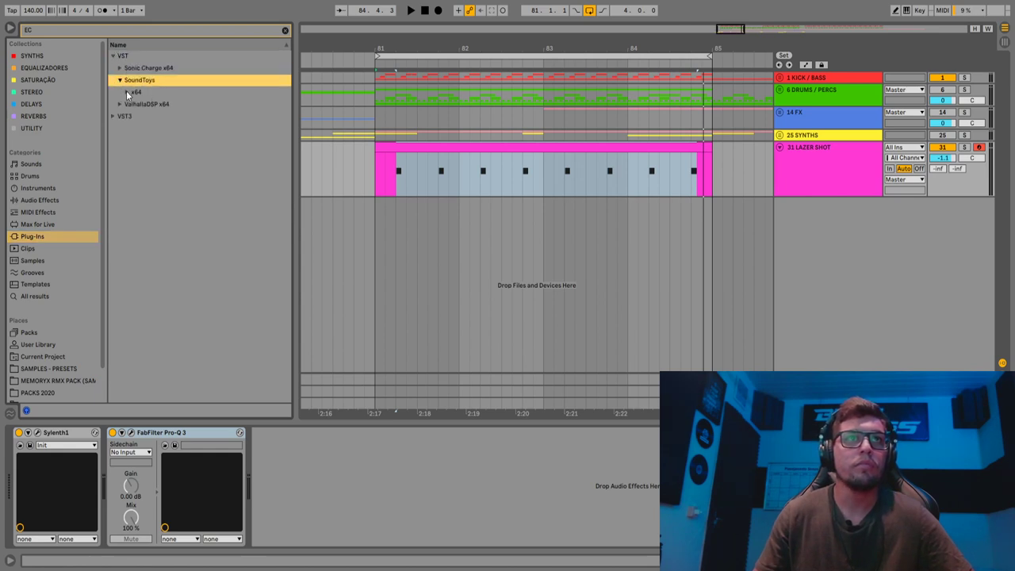
{"action": "left_click", "coordinate": [129, 93]}
{"action": "mouse_move", "coordinate": [153, 107]}
{"action": "left_mouse_down"}
{"action": "mouse_move", "coordinate": [338, 358]}
{"action": "mouse_move", "coordinate": [347, 494]}
{"action": "left_mouse_up"}
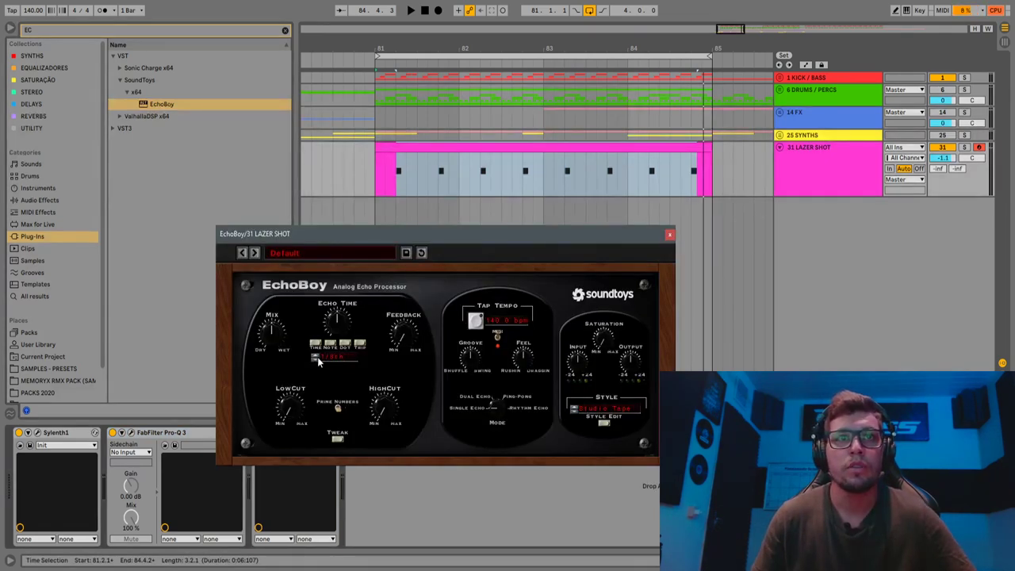
Step: Lower EchoBoy's Mix, set its echo time to a 1/32nd note and raise the Feedback slightly while the loop plays
{"action": "left_click", "coordinate": [315, 361]}
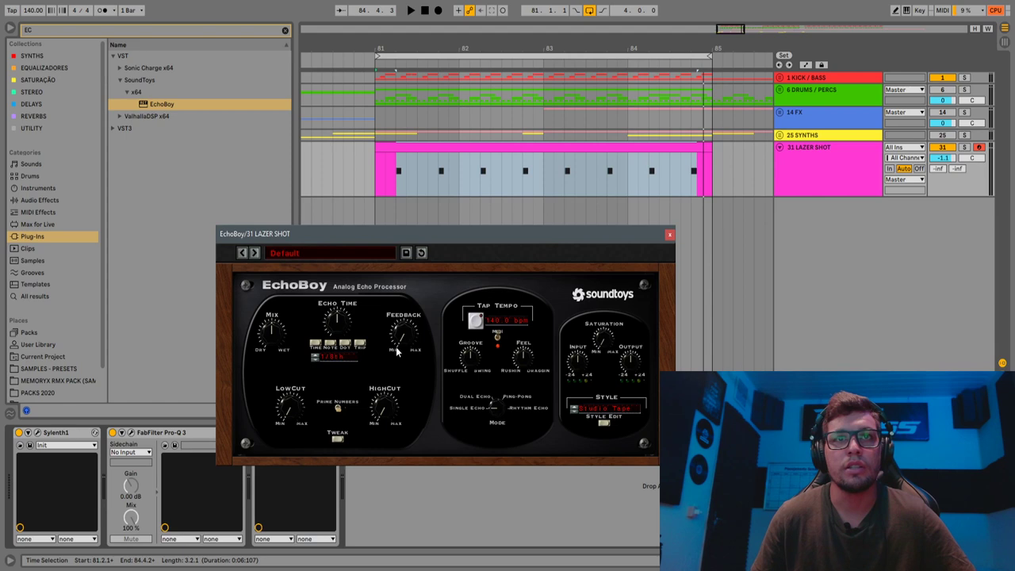
{"action": "key", "text": "space"}
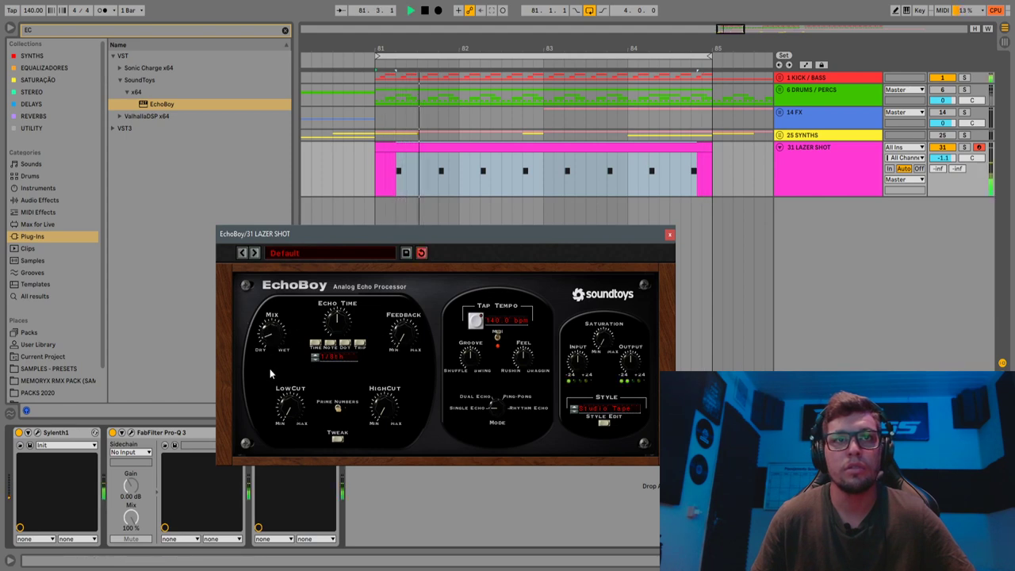
{"action": "left_click", "coordinate": [316, 358]}
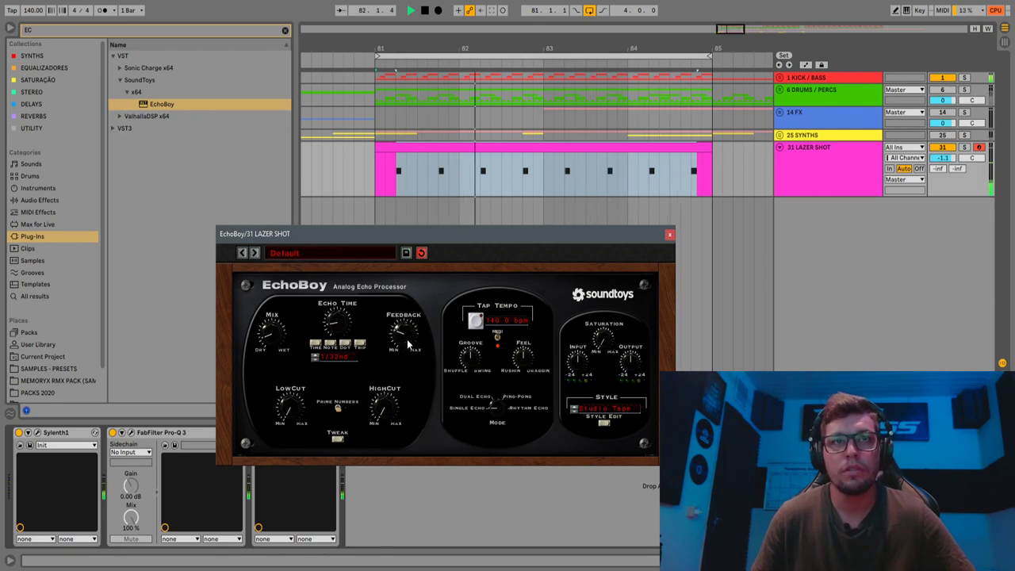
Step: Solo the LAZER SHOT track and listen to its clip from bar 81 with the delay, closing EchoBoy when done
{"action": "left_click", "coordinate": [965, 149]}
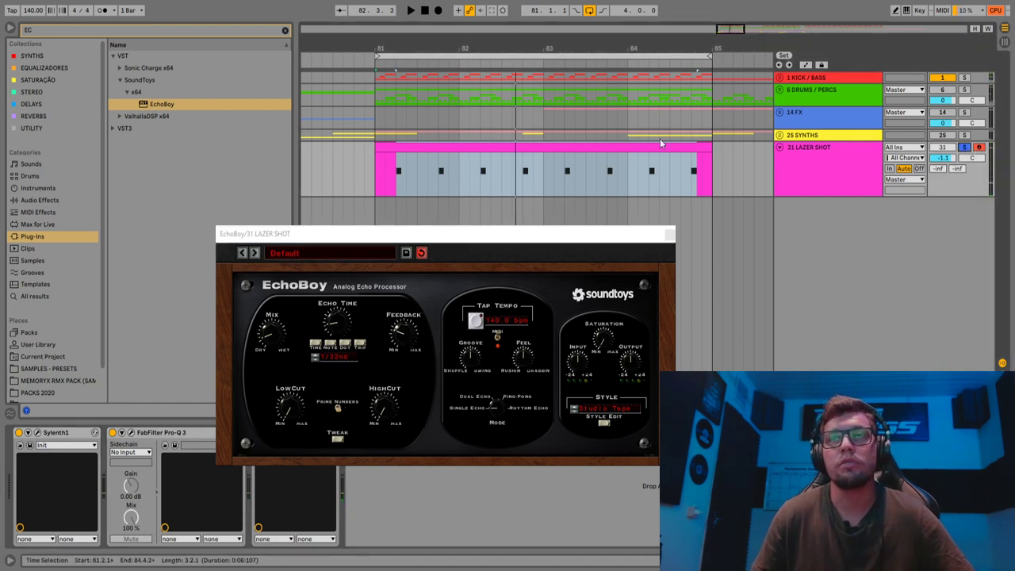
{"action": "left_click", "coordinate": [536, 148]}
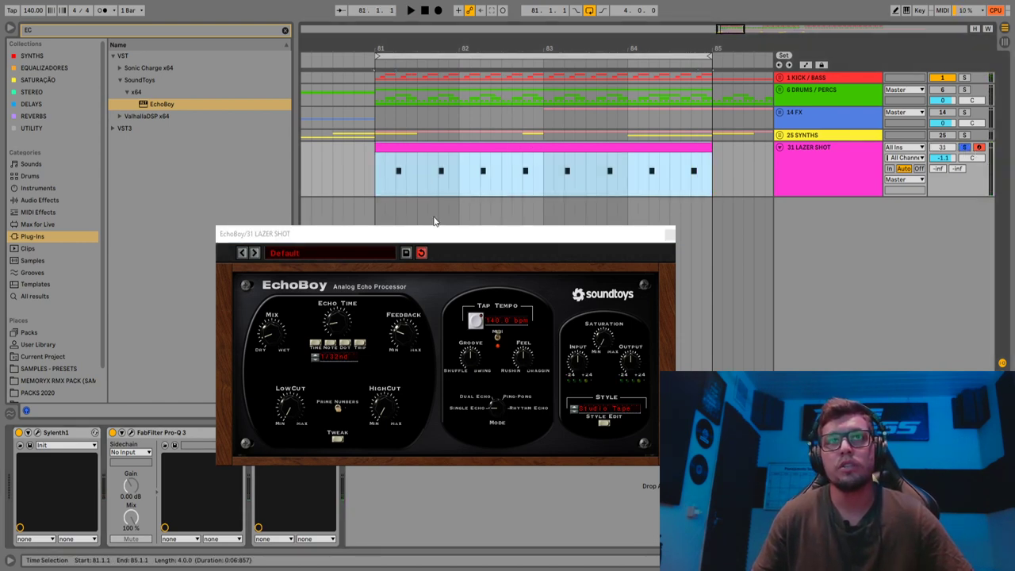
{"action": "key", "text": "space"}
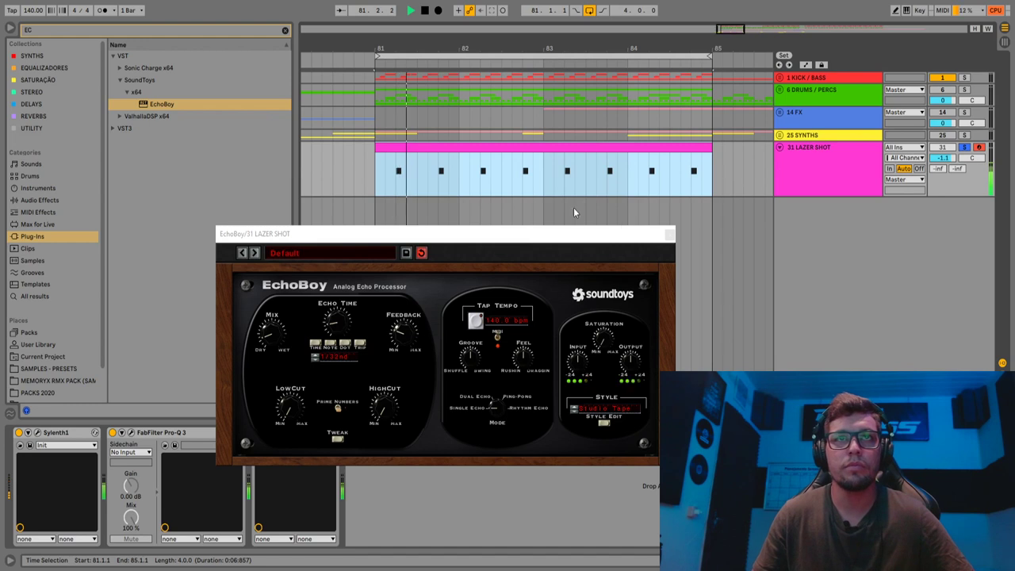
{"action": "left_click", "coordinate": [670, 236]}
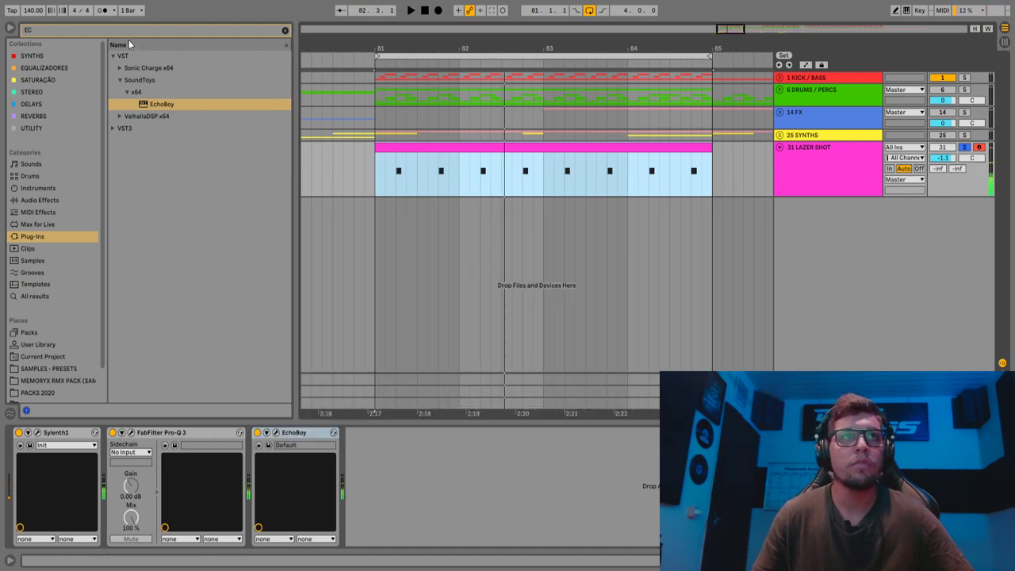
Step: Clear the browser search and add ValhallaVintageVerb_x64 from the Reverbs collection after EchoBoy
{"action": "left_click", "coordinate": [285, 30]}
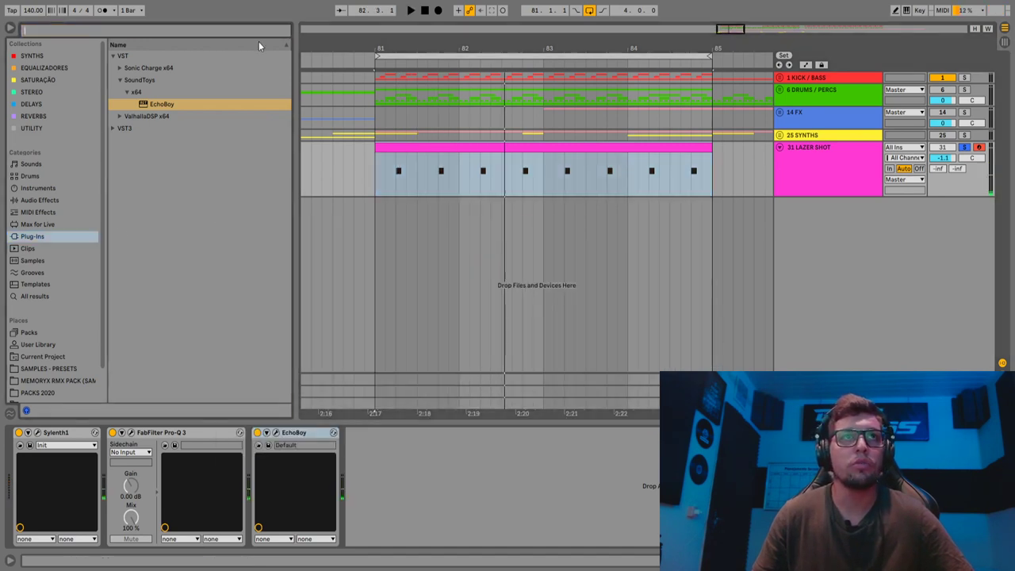
{"action": "left_click", "coordinate": [36, 117]}
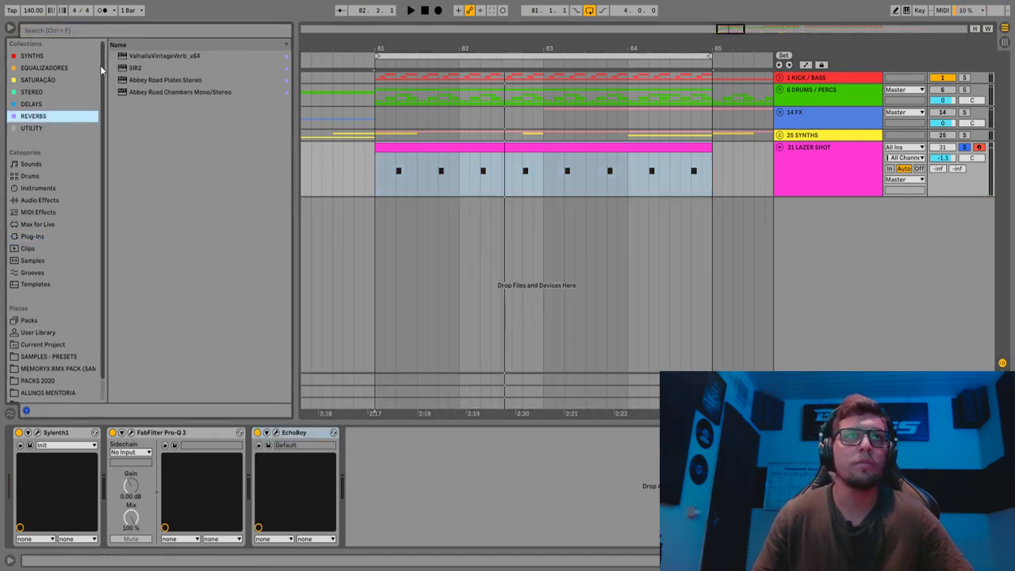
{"action": "left_click", "coordinate": [141, 57]}
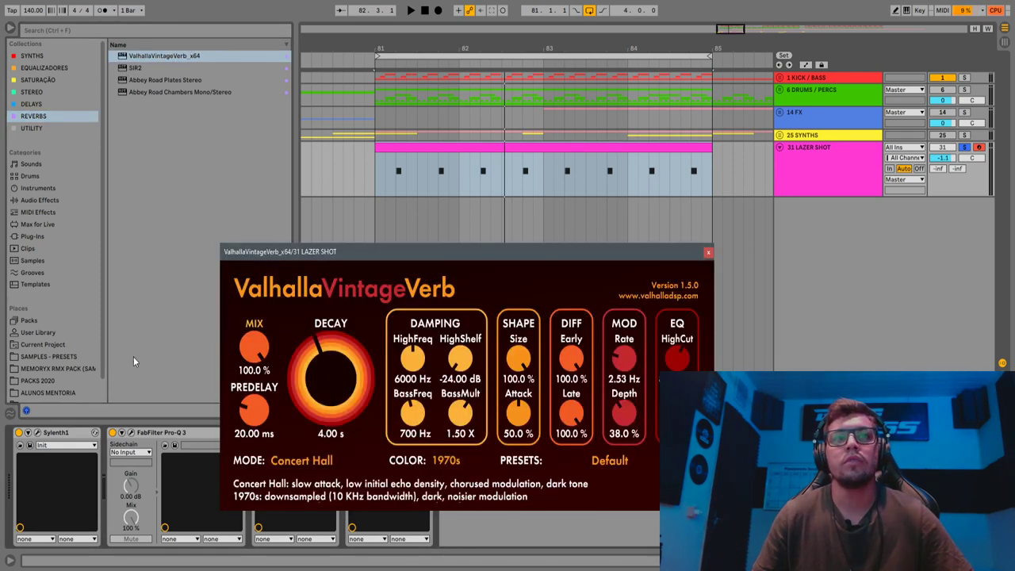
Step: Set the new reverb's Mix to 1.6%, Decay to 0.20 s and LowCut to 320 Hz while listening to the soloed track
{"action": "left_click_drag", "start_coordinate": [258, 347], "coordinate": [258, 547]}
{"action": "left_click_drag", "start_coordinate": [385, 251], "coordinate": [393, 152]}
{"action": "left_click_drag", "start_coordinate": [311, 267], "coordinate": [329, 415]}
{"action": "key", "text": "space"}
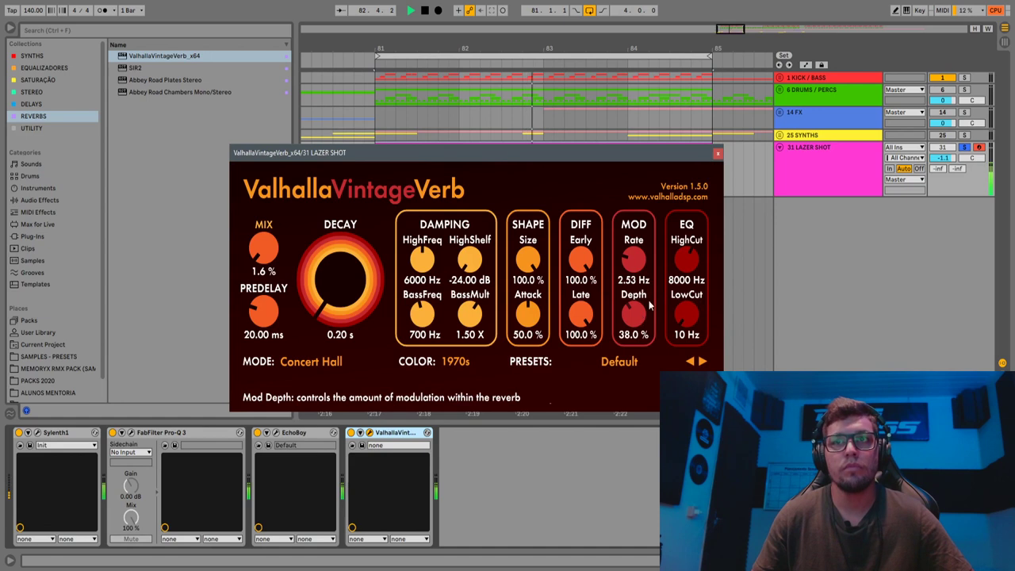
{"action": "left_click_drag", "start_coordinate": [687, 315], "coordinate": [704, 287]}
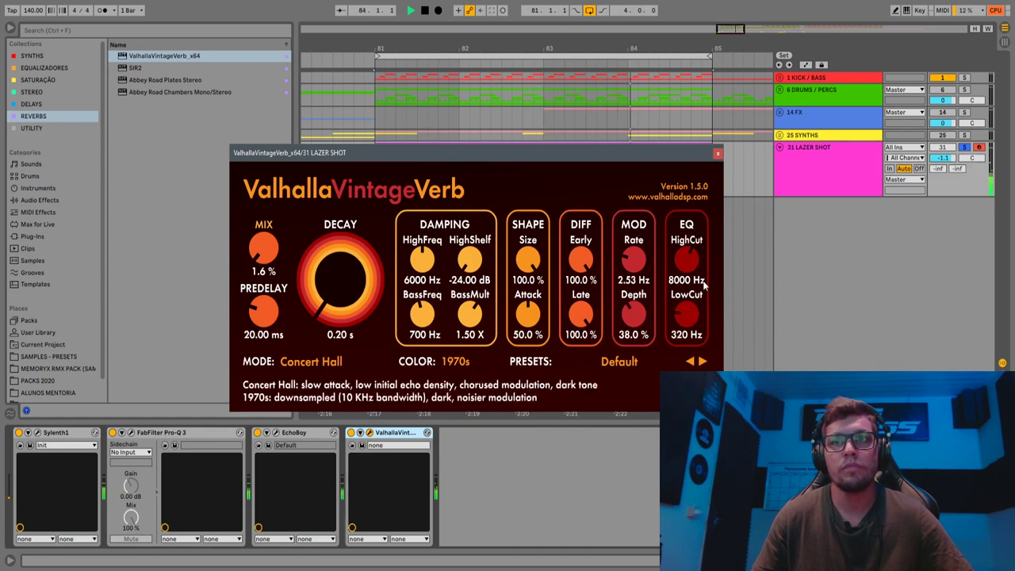
Step: Unsolo the LAZER SHOT track to hear it in the full loop, close the reverb and select the LAZER SHOT clip at bars 81 to 85
{"action": "left_click", "coordinate": [964, 152]}
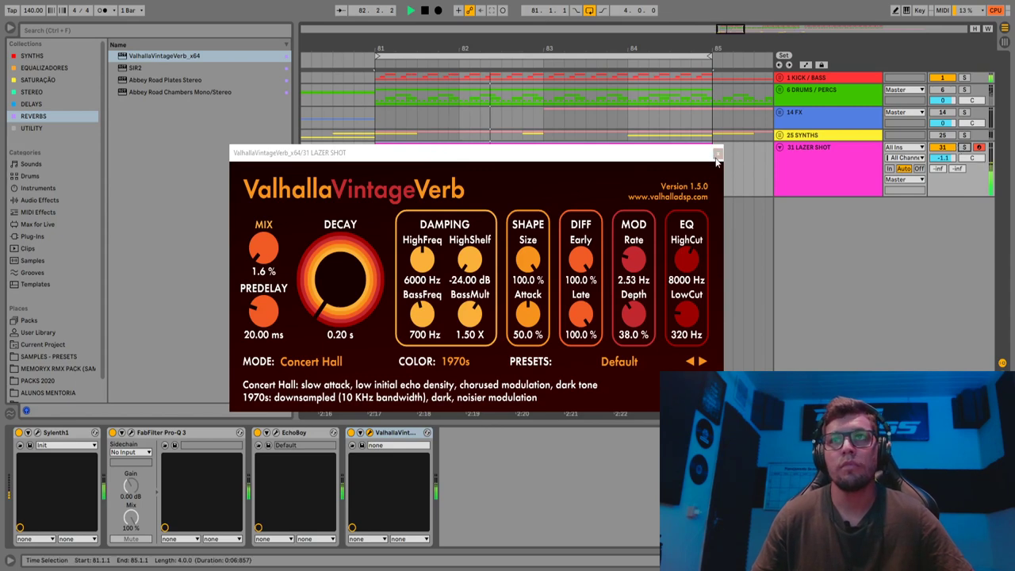
{"action": "left_click", "coordinate": [717, 155]}
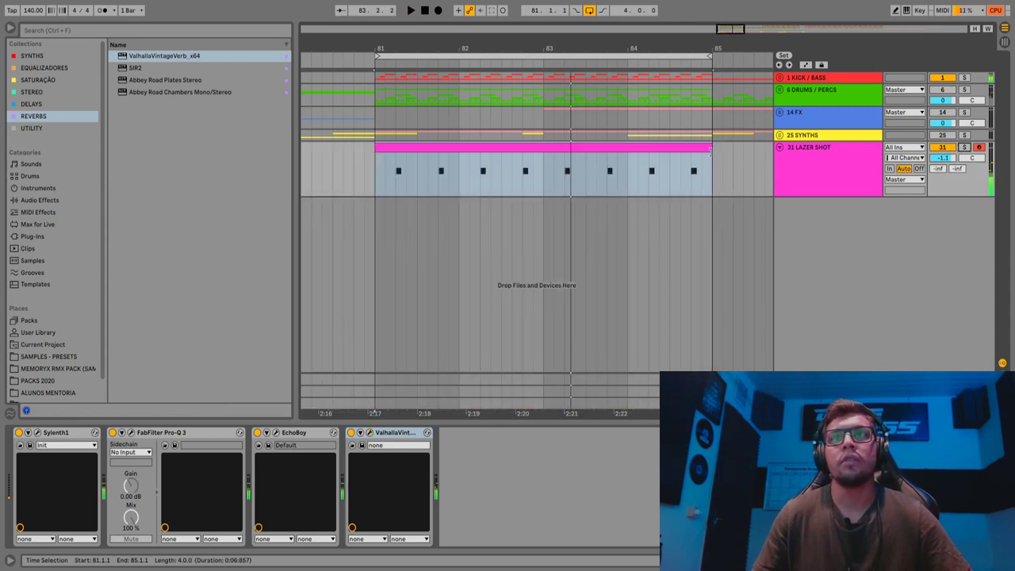
{"action": "key", "text": "minus"}
{"action": "key", "text": "minus"}
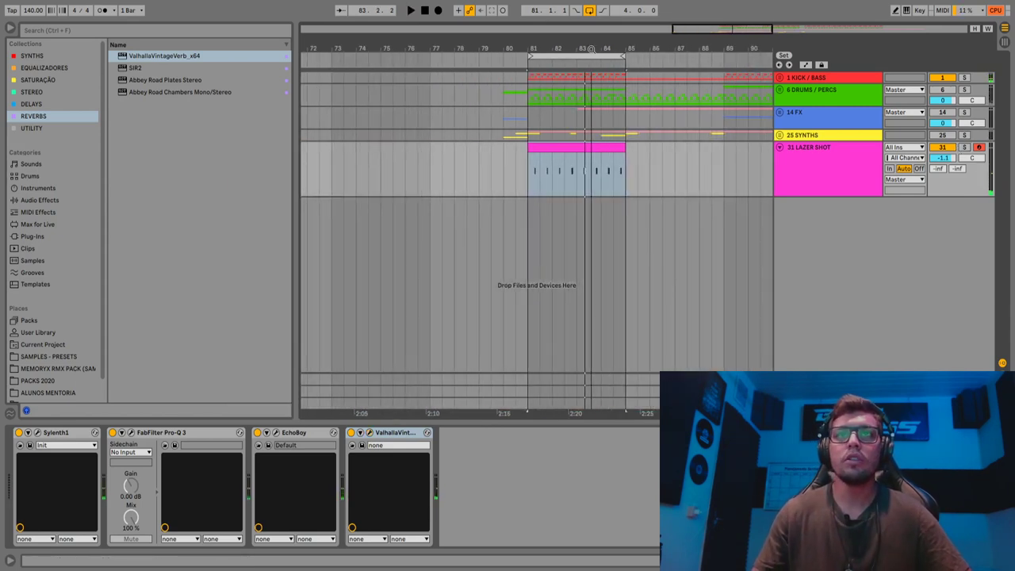
{"action": "left_click", "coordinate": [568, 156]}
{"action": "scroll", "coordinate": [568, 156], "scroll_direction": "right", "scroll_amount": 5}
{"action": "left_click_drag", "start_coordinate": [332, 48], "coordinate": [518, 52]}
{"action": "left_click_drag", "start_coordinate": [561, 46], "coordinate": [561, 26]}
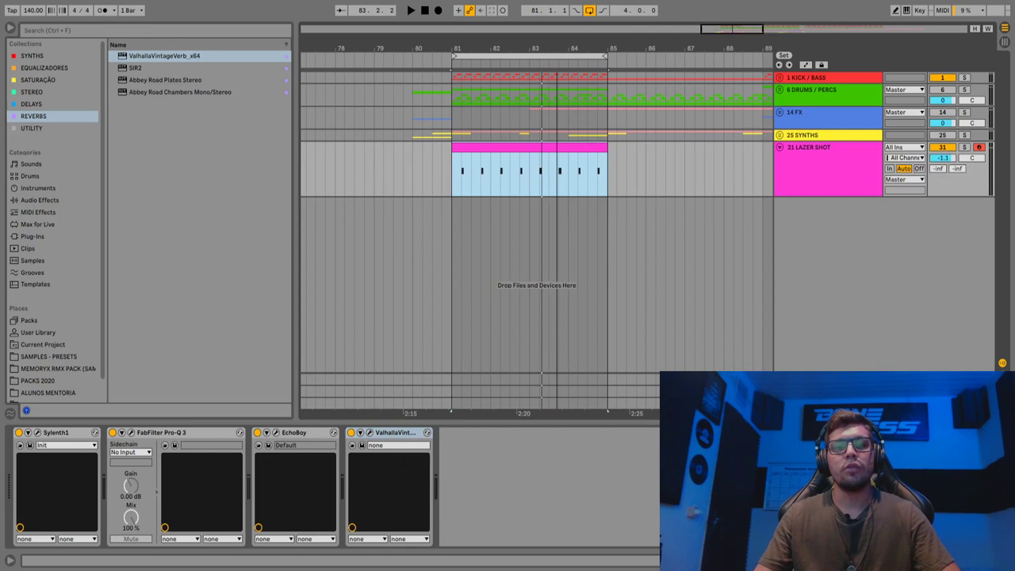